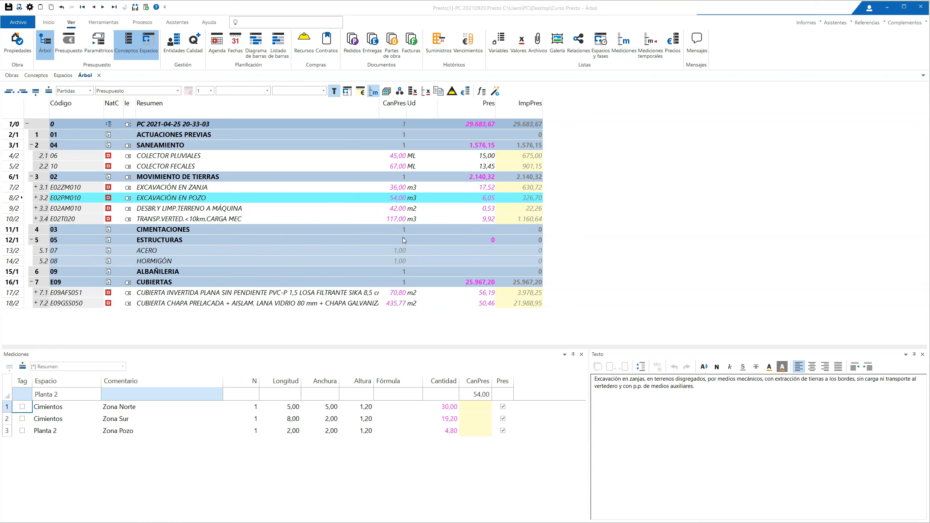
# Step: Set the general price rounding (Dec) to 3 decimals in the project's Redondeos properties
pyautogui.click(423, 230)
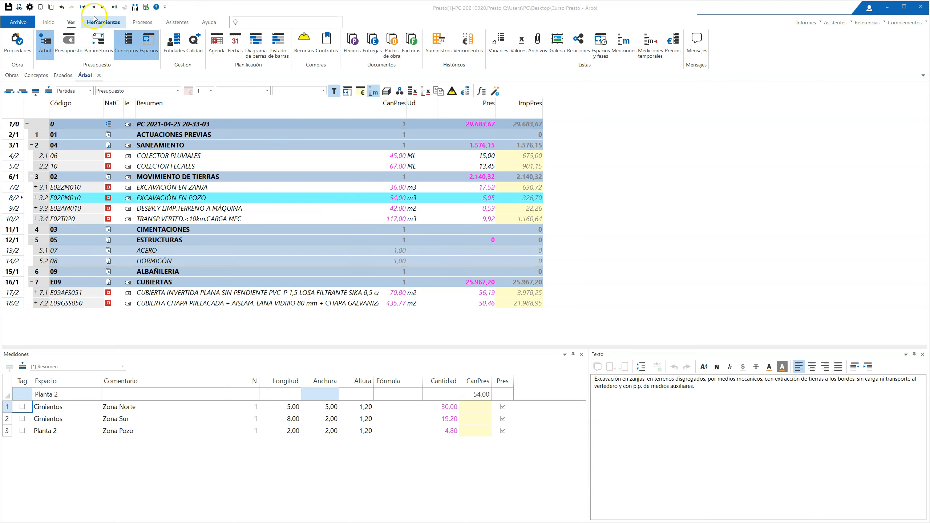
pyautogui.click(18, 43)
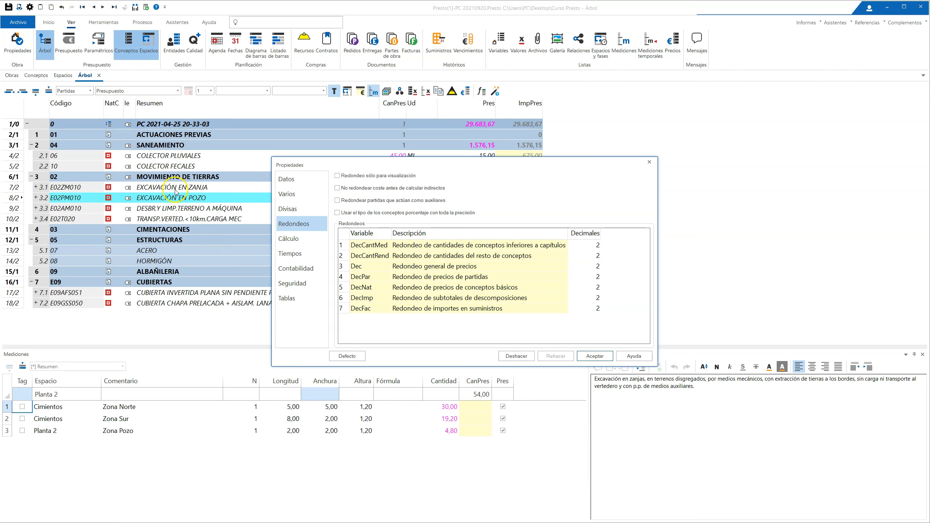
pyautogui.moveTo(391, 165); pyautogui.dragTo(662, 90)
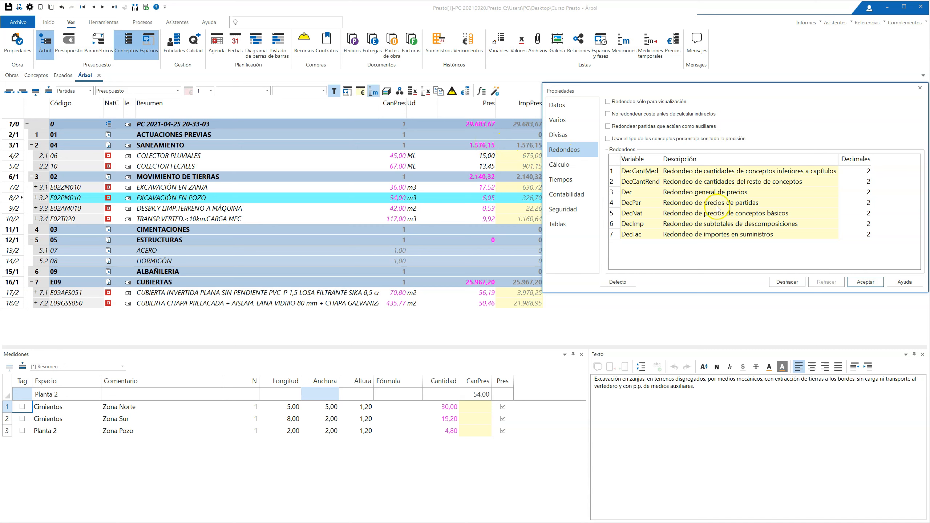
pyautogui.click(863, 192)
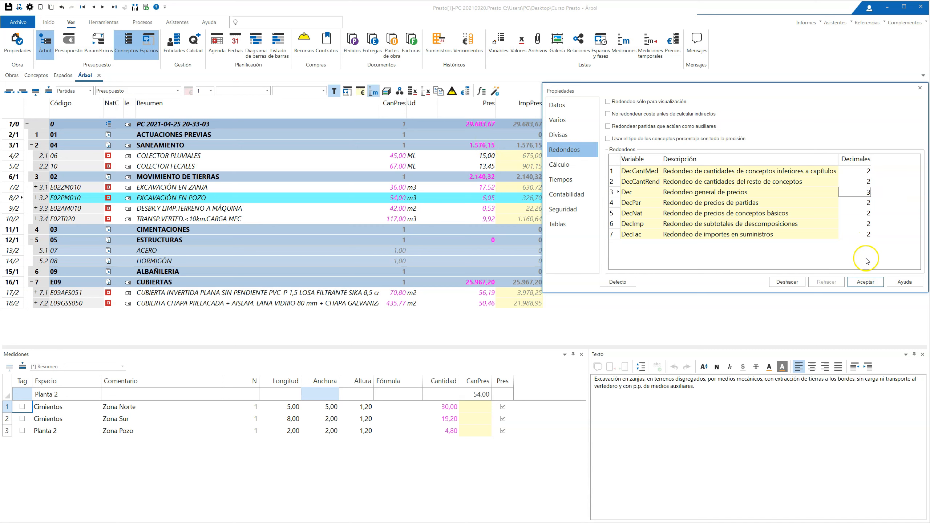
pyautogui.click(865, 282)
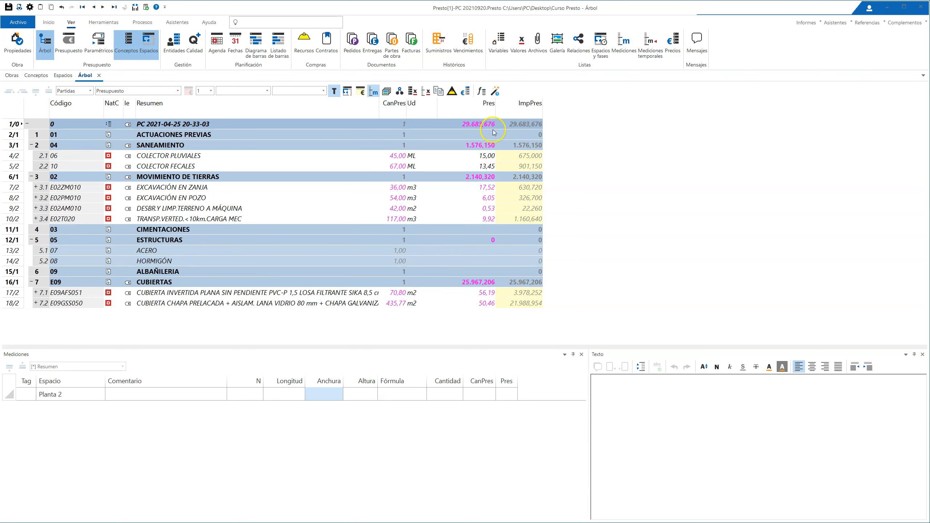
# Step: Restore the general price rounding (Dec) to 2 decimals and set the work item price rounding (DecPar) to 3 in the project properties
pyautogui.click(24, 43)
pyautogui.click(594, 256)
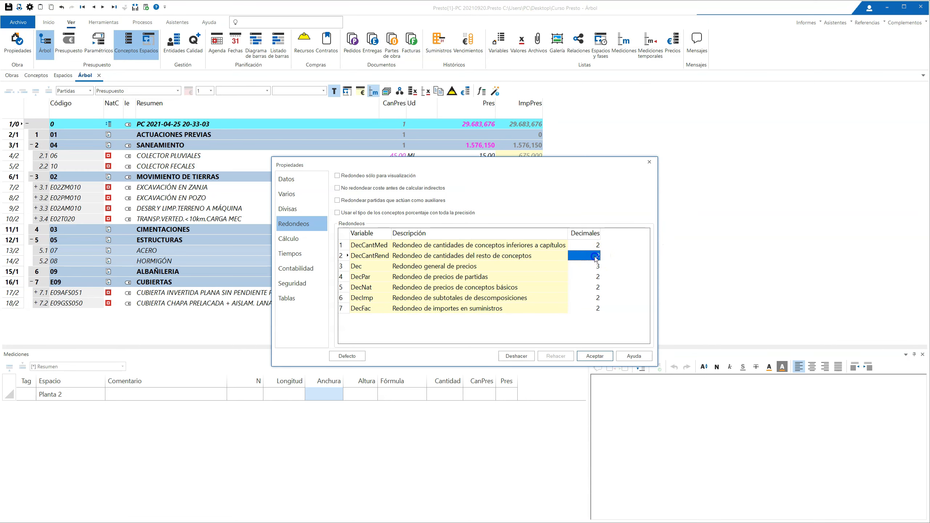
pyautogui.click(594, 266)
pyautogui.write('2')
pyautogui.press('Return')
pyautogui.moveTo(538, 165)
pyautogui.mouseDown()
pyautogui.moveTo(839, 99)
pyautogui.moveTo(815, 102)
pyautogui.mouseUp()
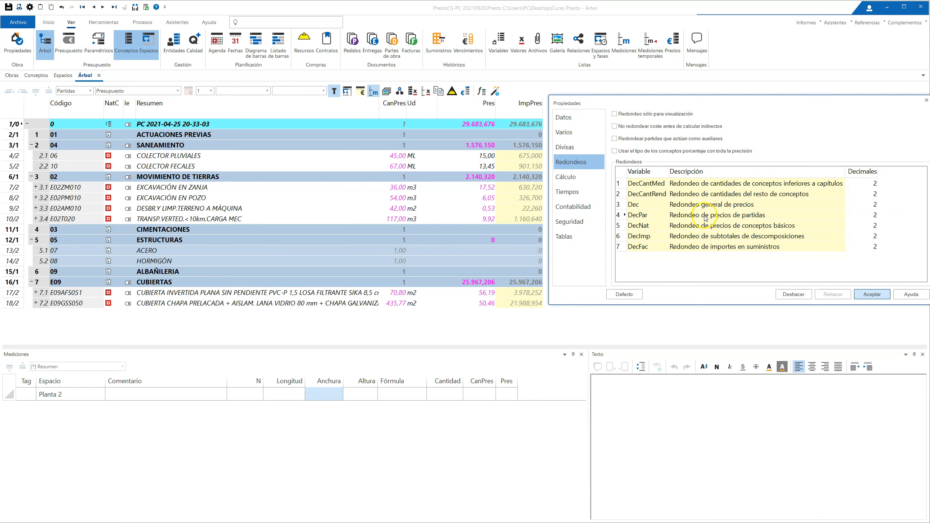
pyautogui.click(873, 215)
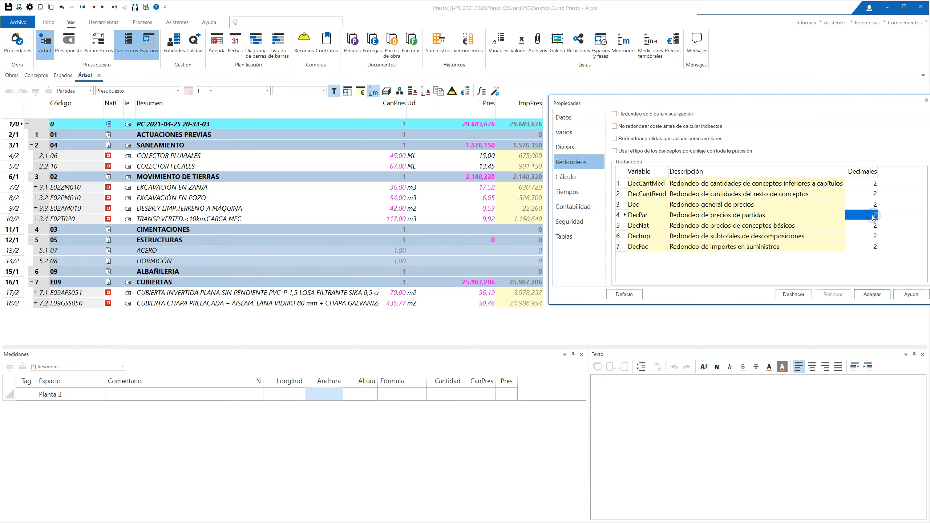
pyautogui.write('3')
pyautogui.click(869, 298)
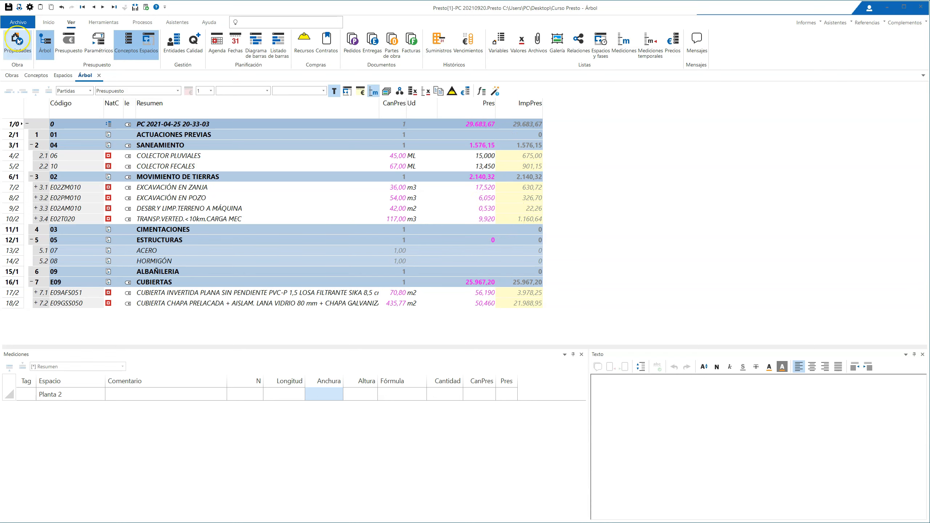
# Step: Expand EXCAVACIÓN EN POZO, and set the rounding of DecPar to 2 decimals and DecNat to 3 in the project properties
pyautogui.click(36, 198)
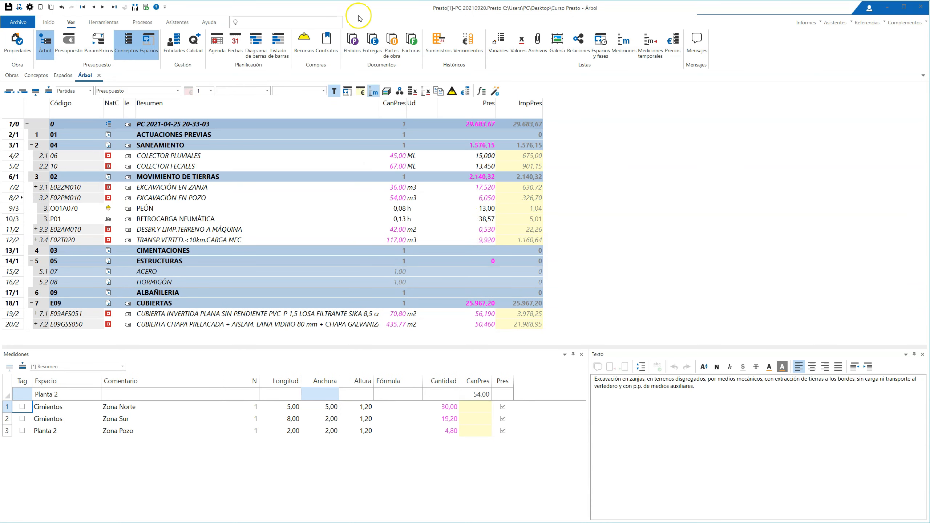
pyautogui.click(18, 41)
pyautogui.moveTo(441, 164); pyautogui.dragTo(711, 86)
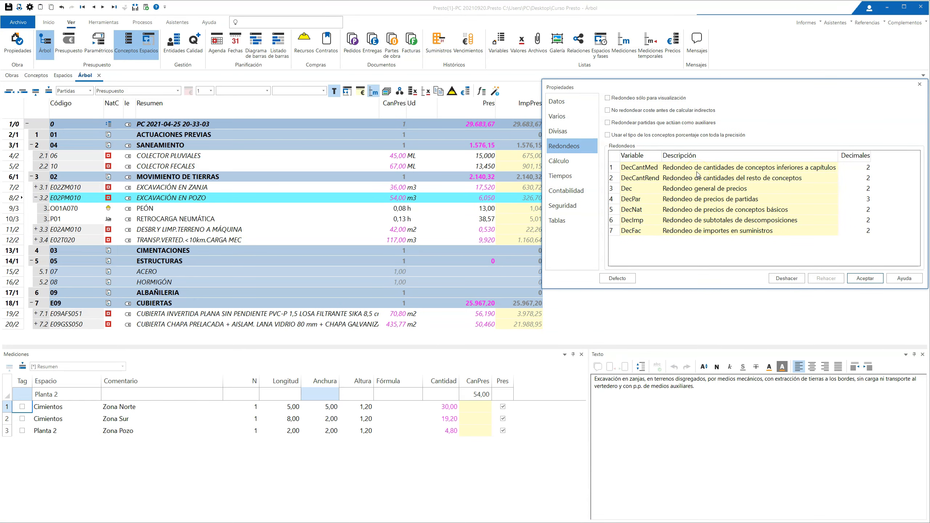
pyautogui.click(863, 200)
pyautogui.click(864, 210)
pyautogui.write('3')
pyautogui.click(871, 280)
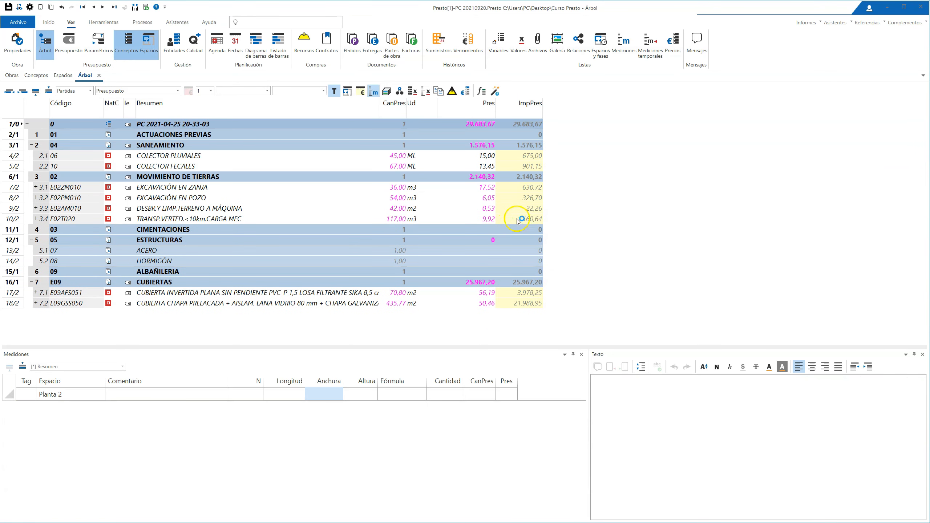
# Step: Expand work items 3.2 and 3.3, and set the rounding of DecNat to 2 decimals and DecCantMed to 3 in the project properties
pyautogui.click(36, 198)
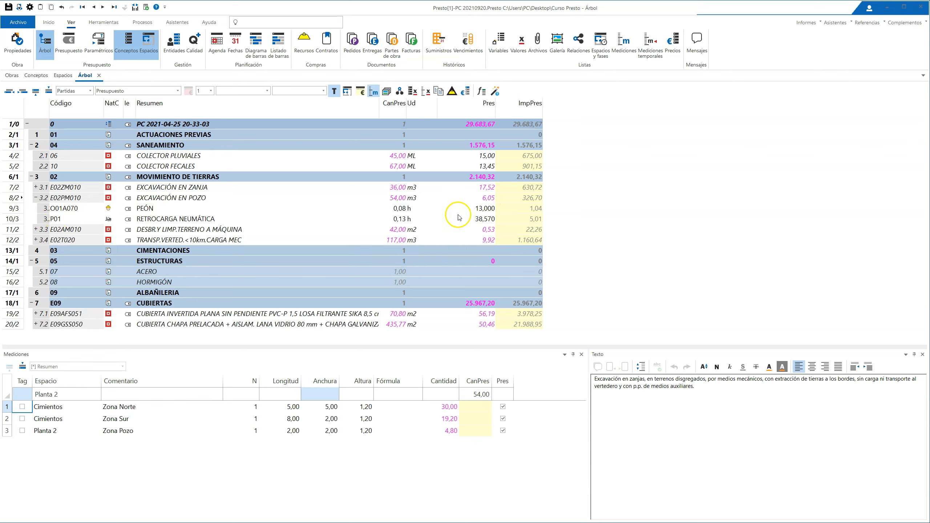
pyautogui.click(36, 230)
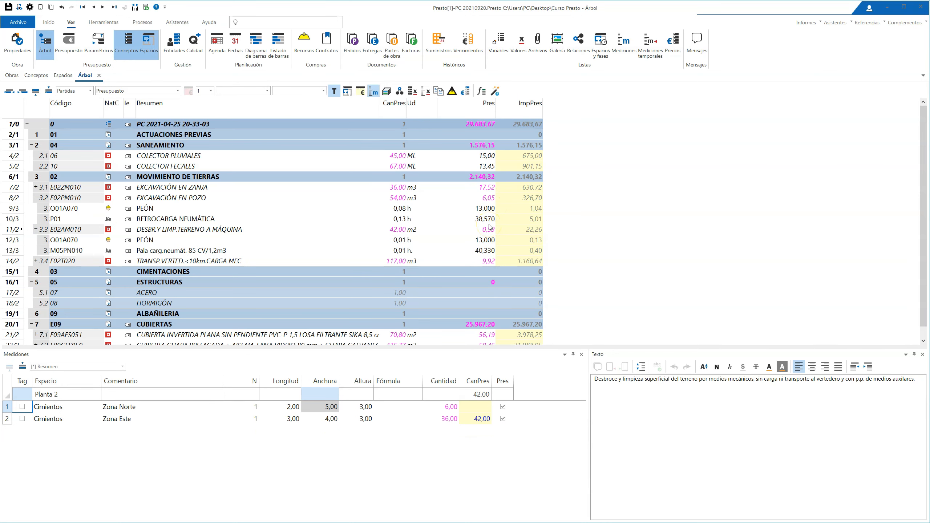
pyautogui.click(17, 39)
pyautogui.click(595, 288)
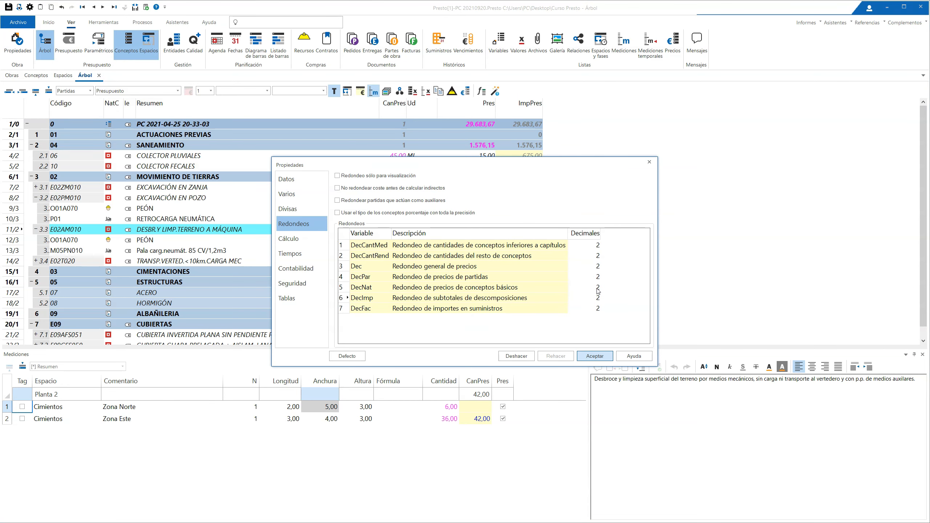
pyautogui.moveTo(527, 158)
pyautogui.mouseDown()
pyautogui.moveTo(807, 94)
pyautogui.moveTo(787, 106)
pyautogui.mouseUp()
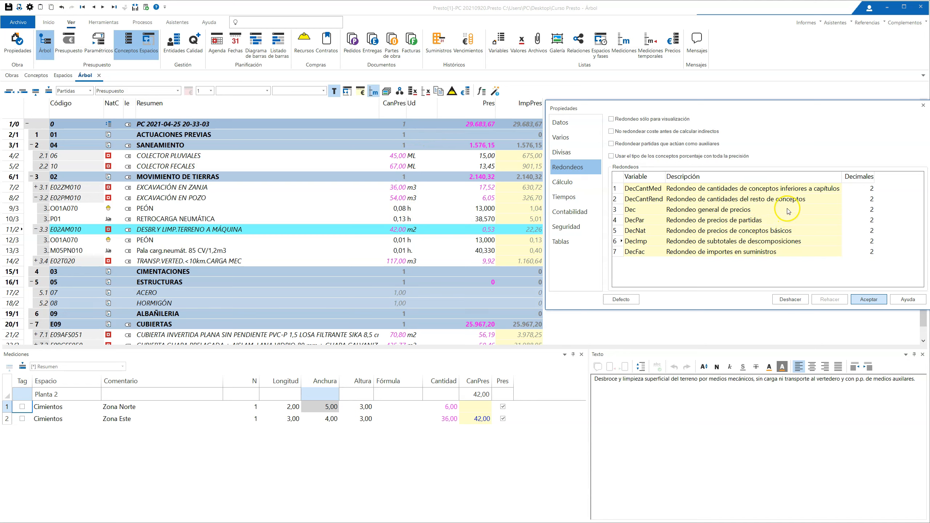
pyautogui.click(859, 188)
pyautogui.click(869, 300)
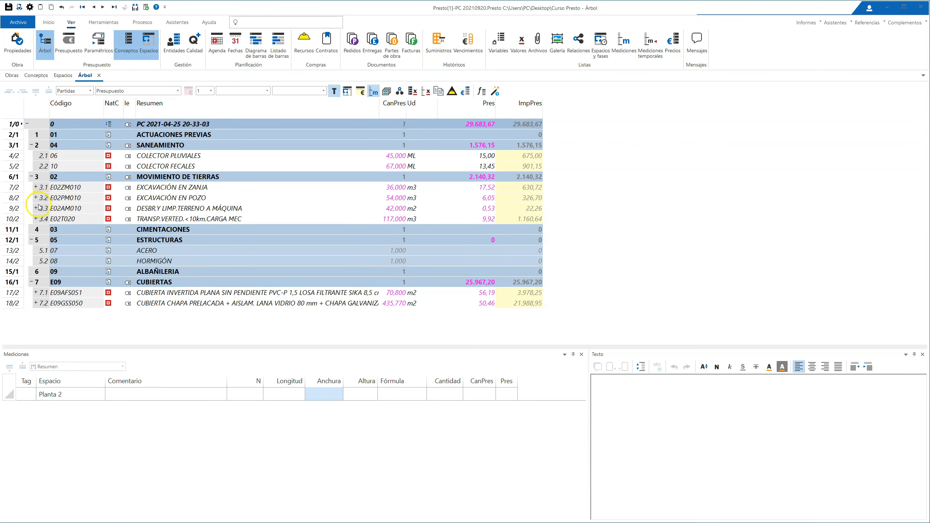
# Step: Examine the quantities in the breakdowns of EXCAVACIÓN EN POZO and EXCAVACIÓN EN ZANJA
pyautogui.click(37, 197)
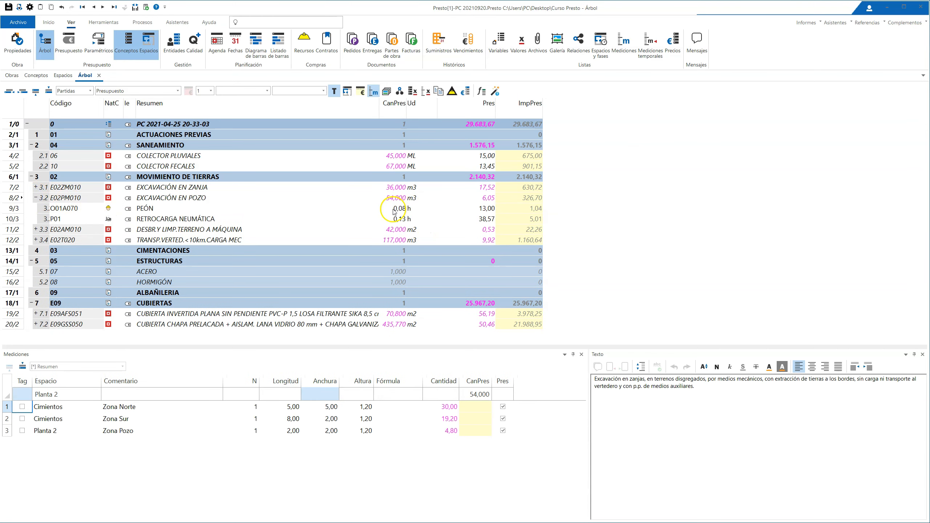
pyautogui.click(36, 198)
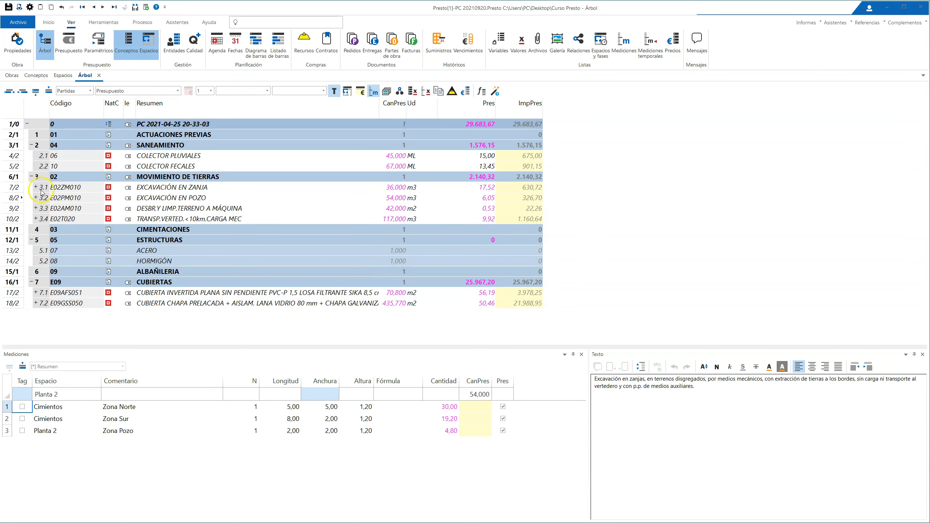
pyautogui.click(35, 187)
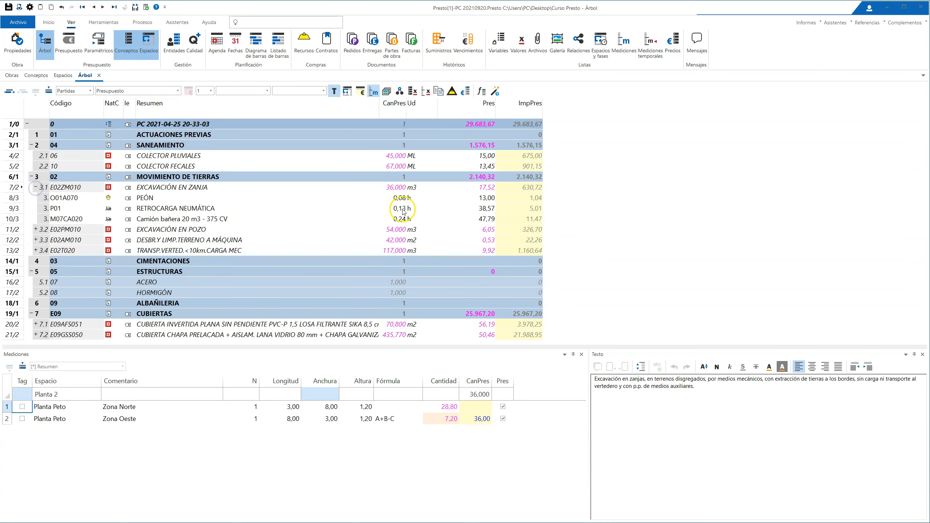
# Step: Set the quantity rounding of DecCantRend to 3 decimals and DecCantMed to 2 in the project's Redondeos properties
pyautogui.click(17, 41)
pyautogui.moveTo(449, 169); pyautogui.dragTo(733, 91)
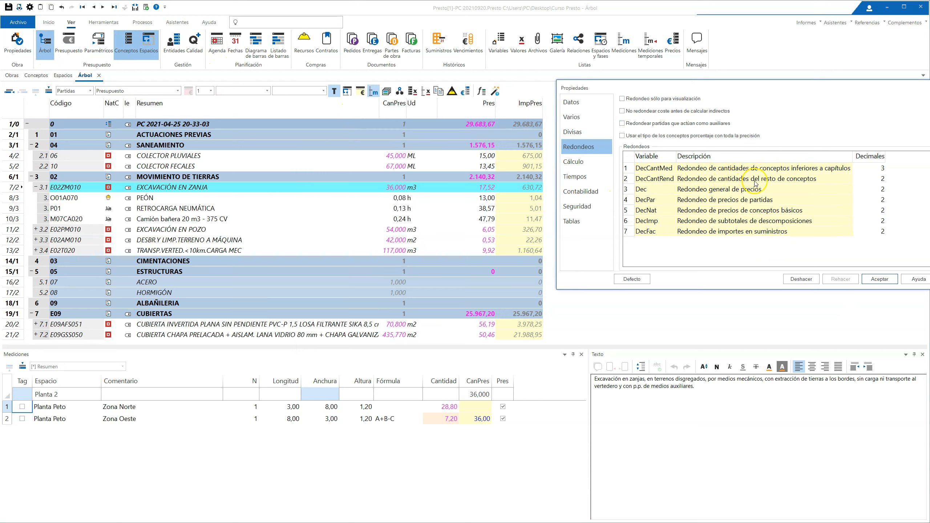
pyautogui.click(881, 179)
pyautogui.write('3')
pyautogui.click(879, 169)
pyautogui.write('2')
pyautogui.click(879, 278)
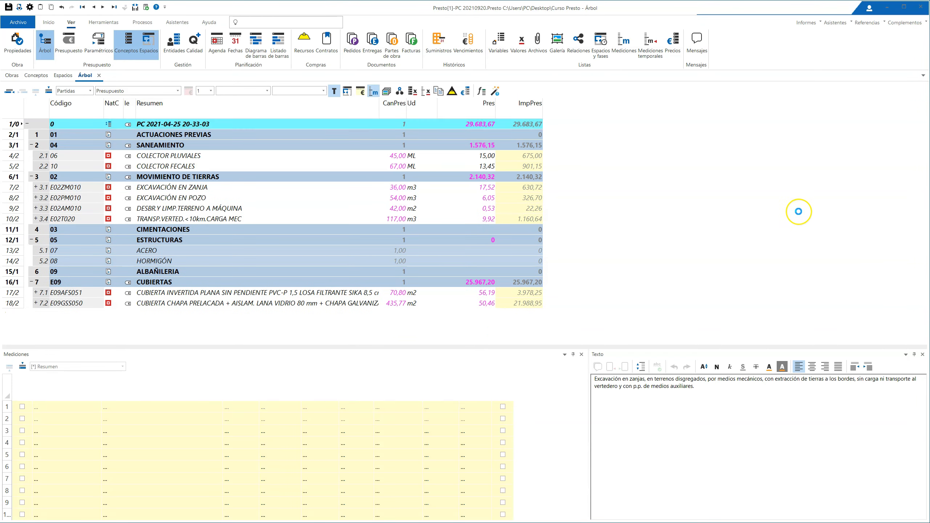
# Step: Expand EXCAVACIÓN EN POZO and set N to 2,3456 in its Zona Sur measurement line
pyautogui.click(36, 198)
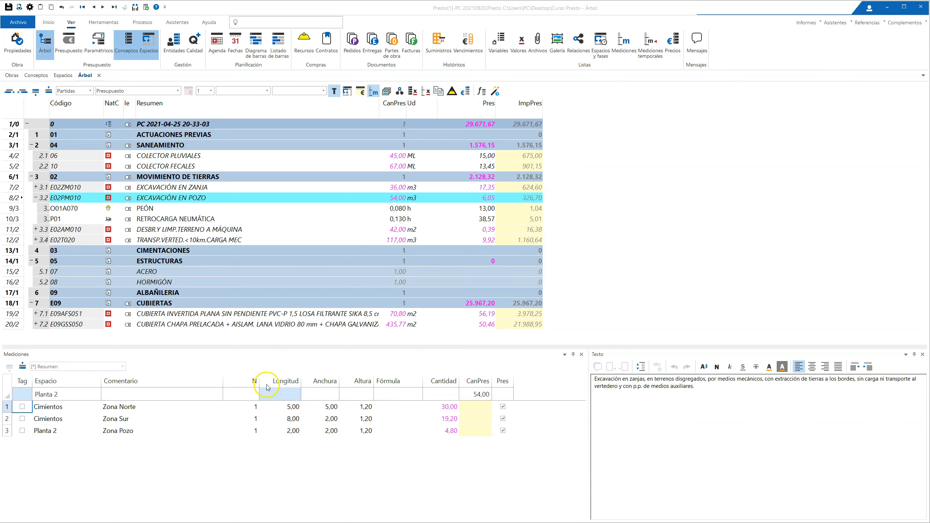
pyautogui.doubleClick(248, 419)
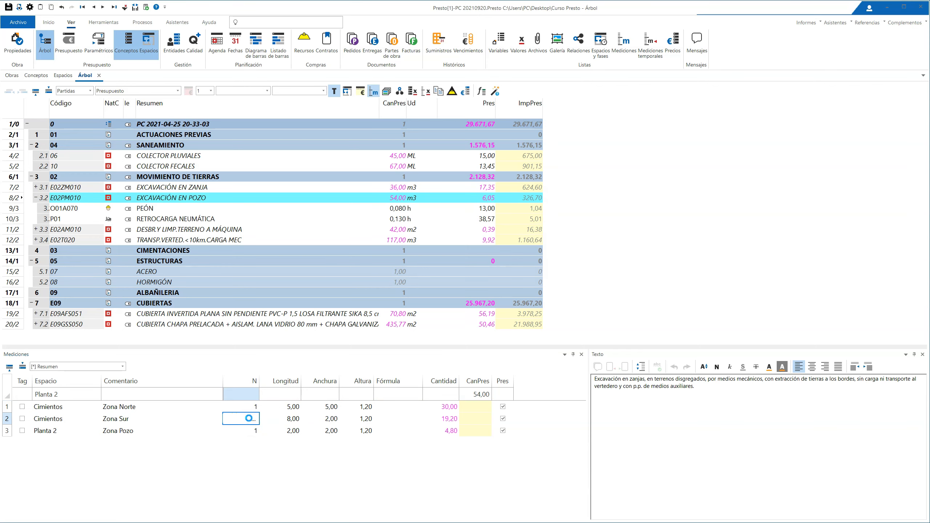
pyautogui.press('Return')
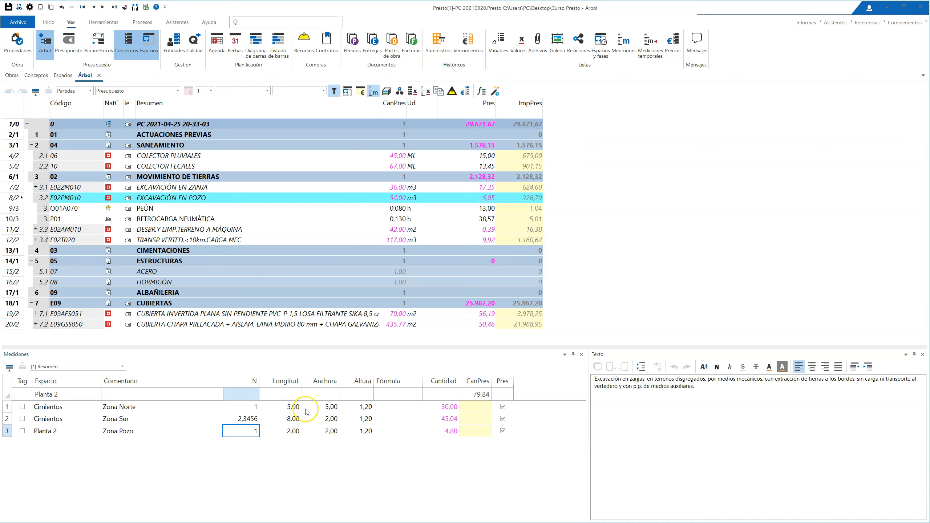
# Step: Try 8,124 as the Longitud of the Zona Sur measurement line and replace it with 8,125
pyautogui.click(289, 419)
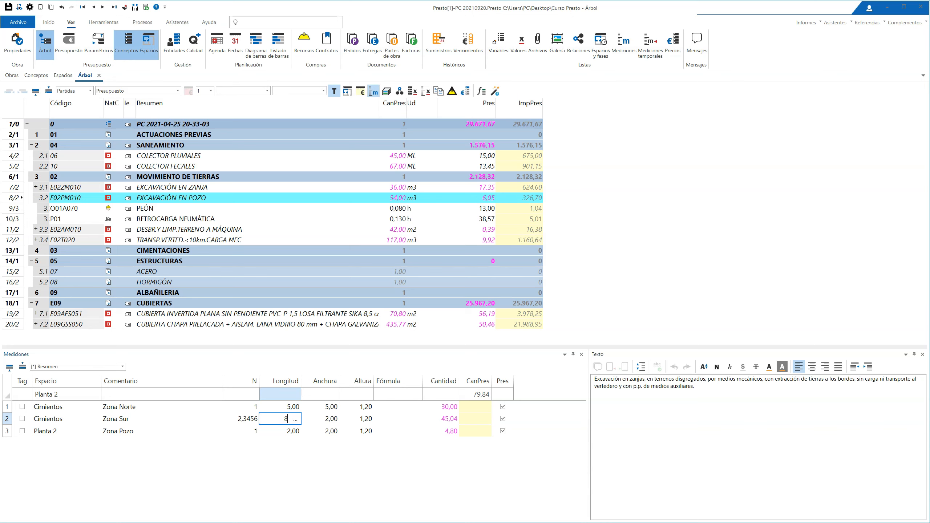
pyautogui.write('8,124')
pyautogui.press('Return')
pyautogui.click(293, 419)
pyautogui.write('8,125')
pyautogui.press('Return')
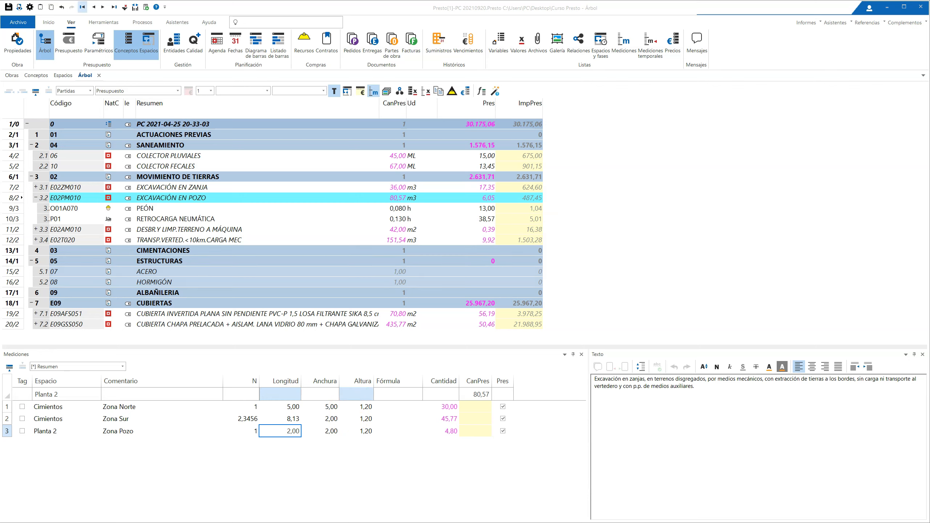
# Step: Review the decimals assigned to each rounding variable in the project's Redondeos properties
pyautogui.click(18, 42)
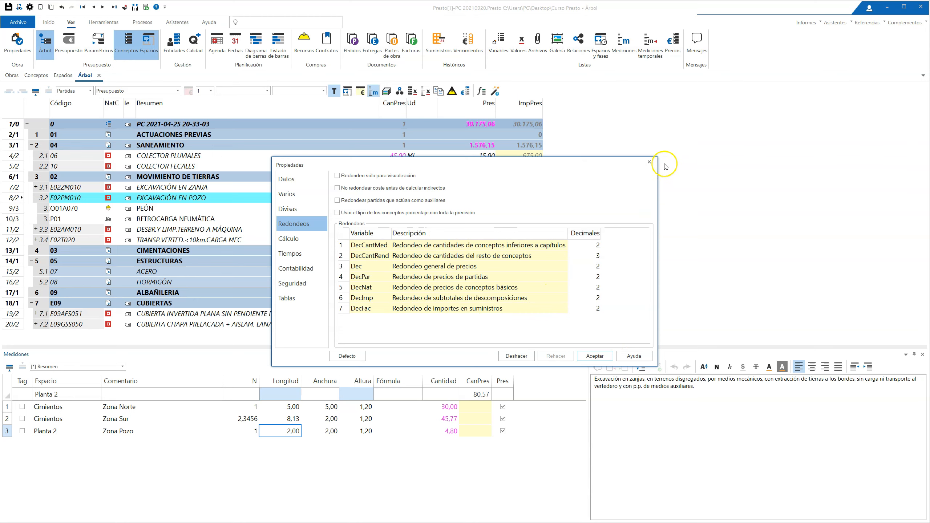
pyautogui.click(649, 161)
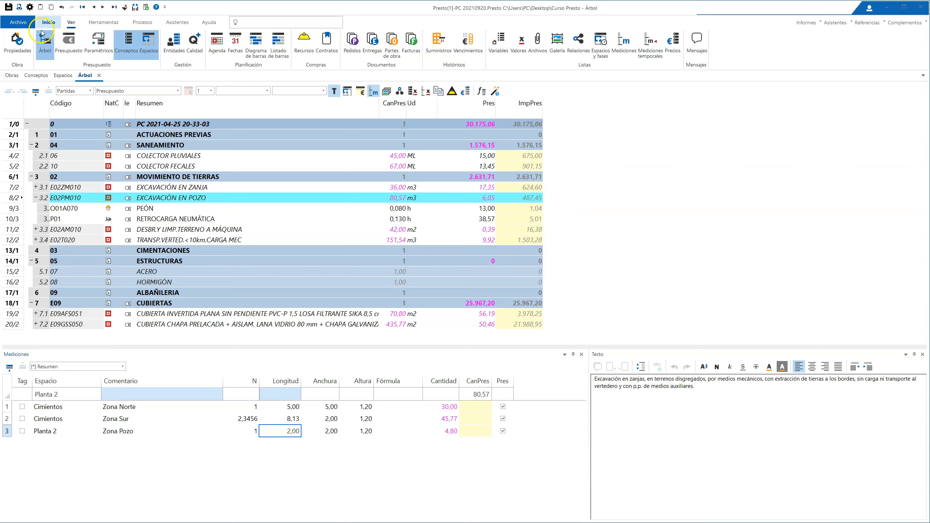
# Step: Display the Conceptos list with the [Partidas] Mediciones scheme and select EXCAVACIÓN EN POZO
pyautogui.click(36, 77)
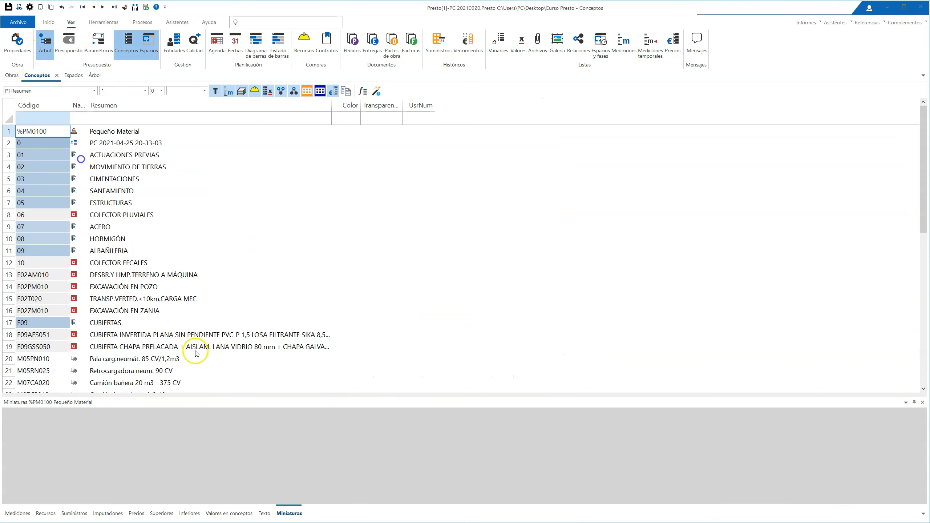
pyautogui.click(92, 91)
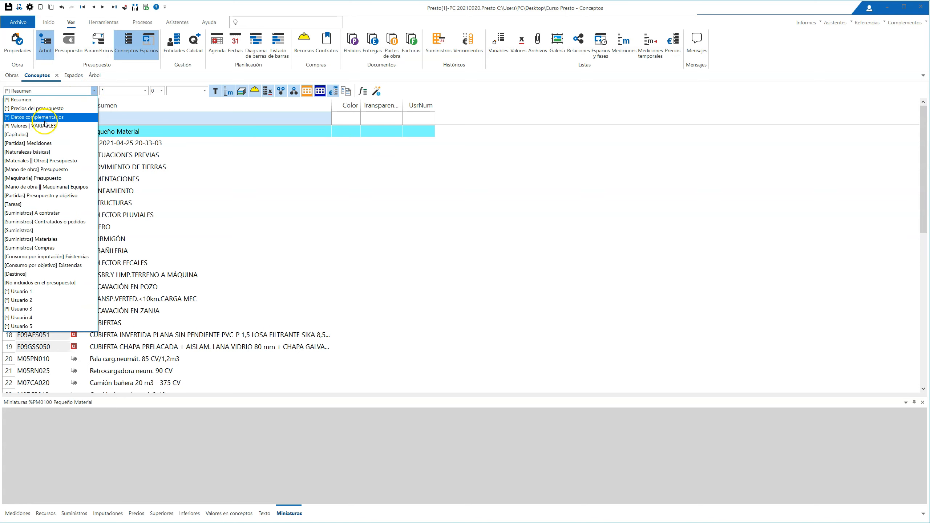
pyautogui.click(50, 143)
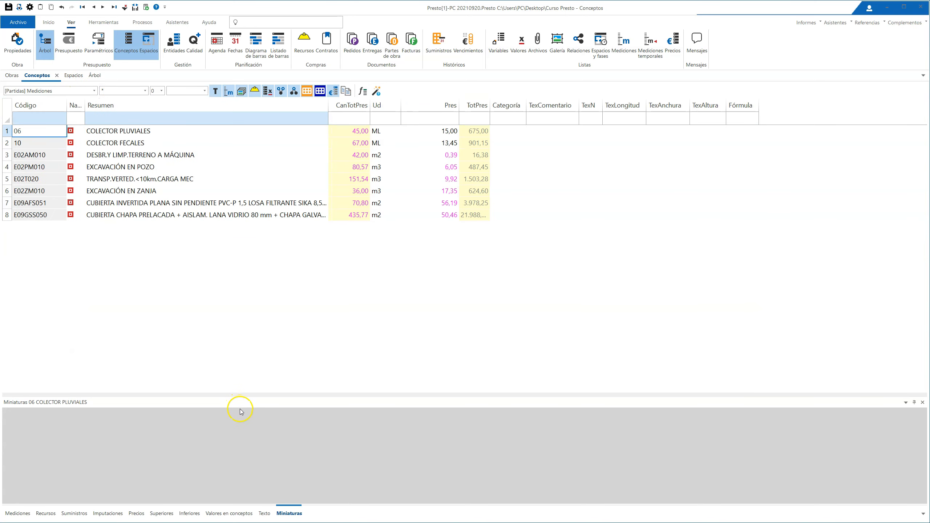
pyautogui.click(138, 167)
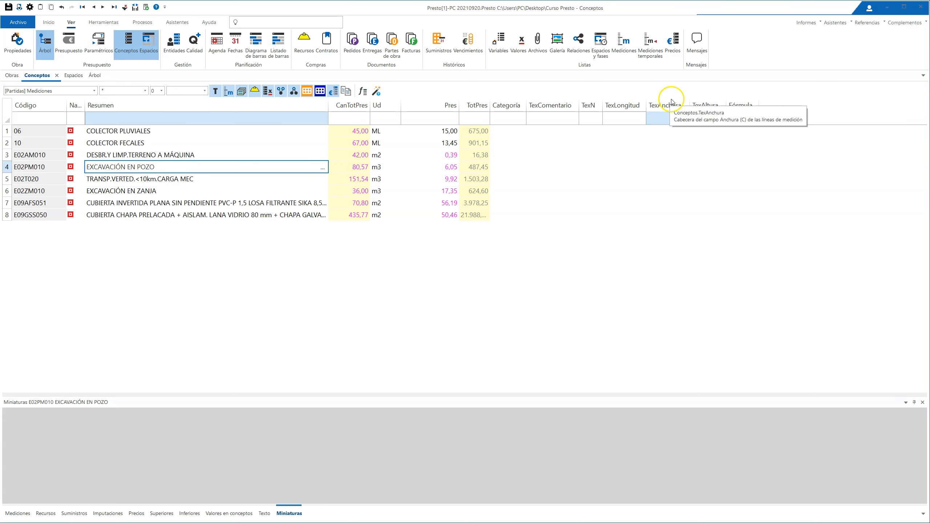
# Step: Add the RedParc column to the Conceptos list, placing it just before CanTotPres
pyautogui.rightClick(347, 104)
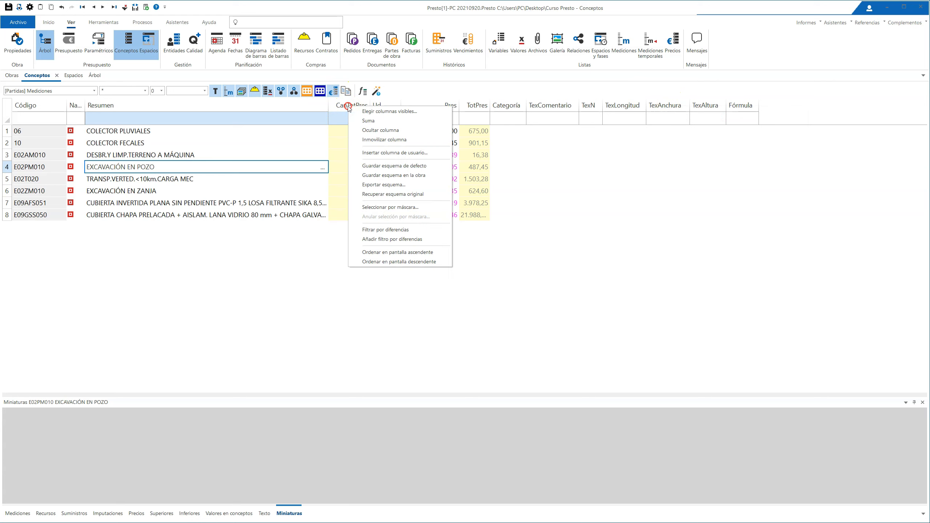
pyautogui.click(372, 112)
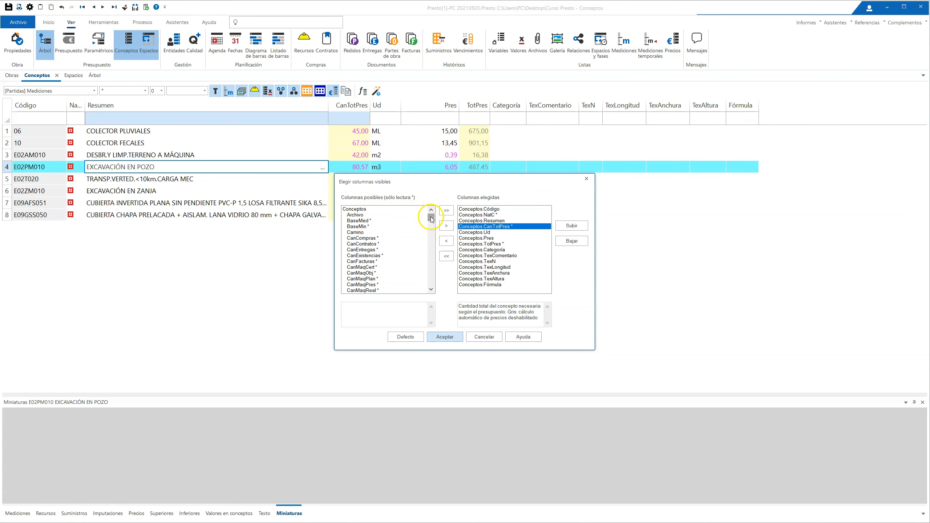
pyautogui.click(384, 255)
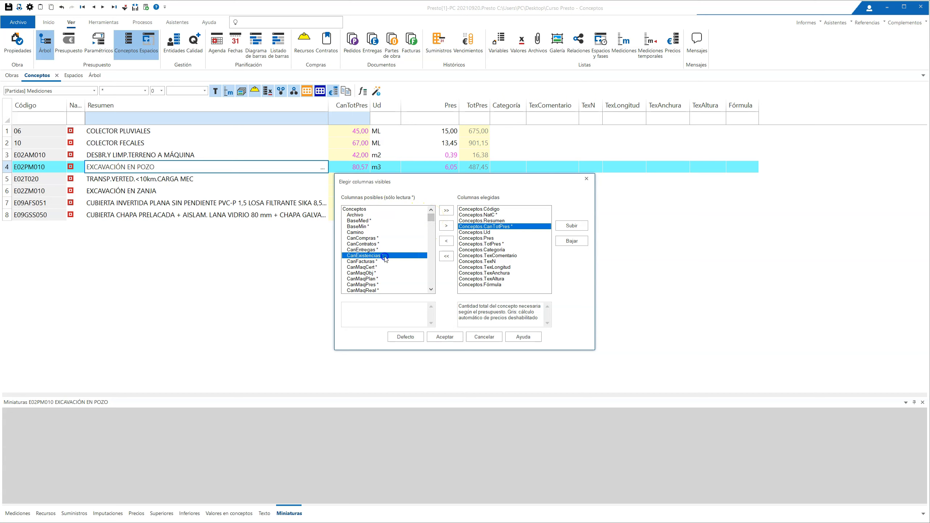
pyautogui.moveTo(431, 217); pyautogui.dragTo(432, 270)
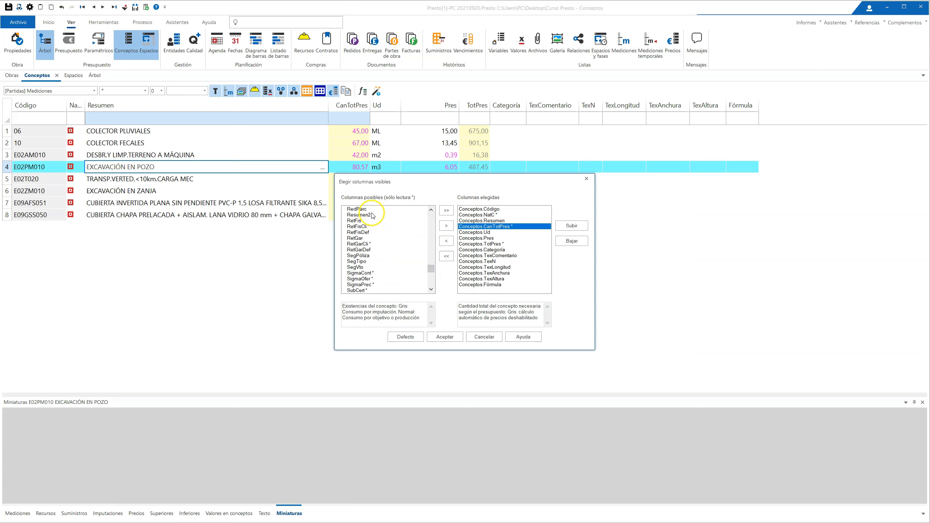
pyautogui.click(360, 209)
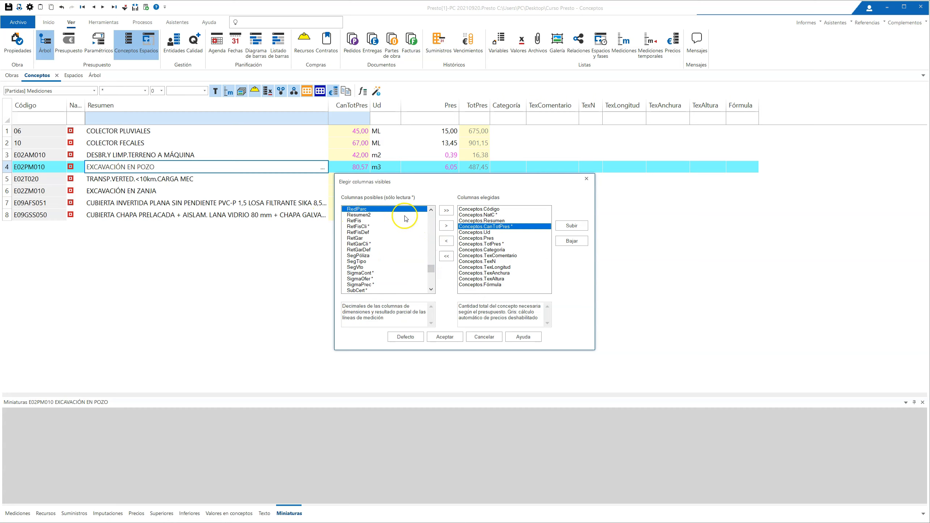
pyautogui.moveTo(373, 211); pyautogui.dragTo(494, 227)
pyautogui.click(444, 335)
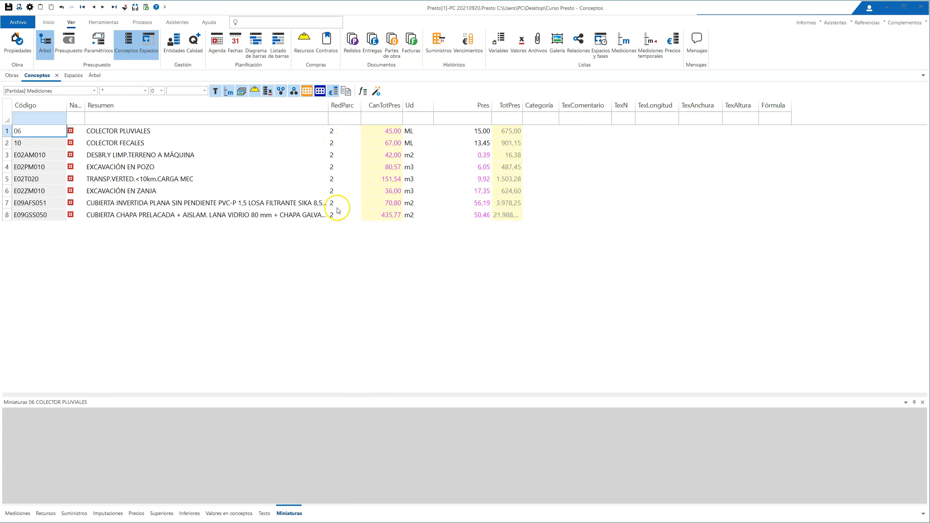
# Step: Set RedParc to 4 for EXCAVACIÓN EN POZO and display its measurement lines in the Árbol view
pyautogui.click(342, 167)
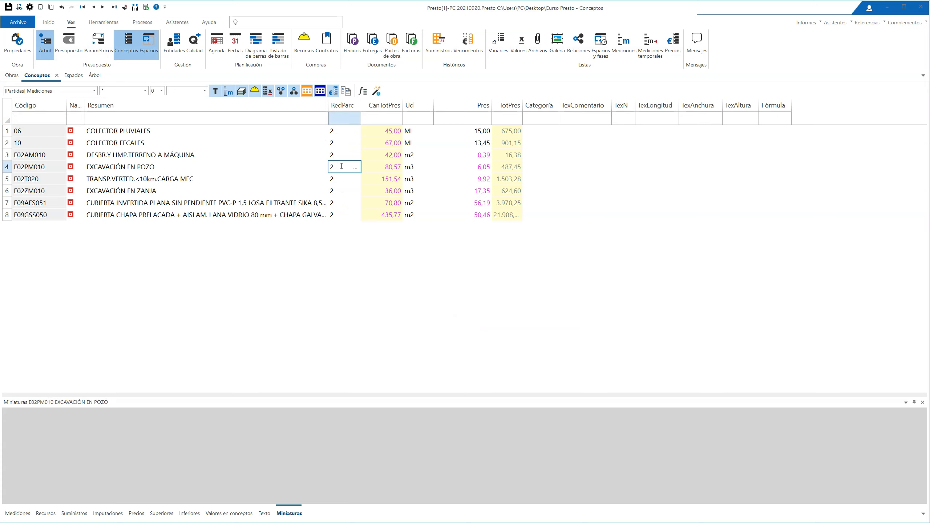
pyautogui.press('Return')
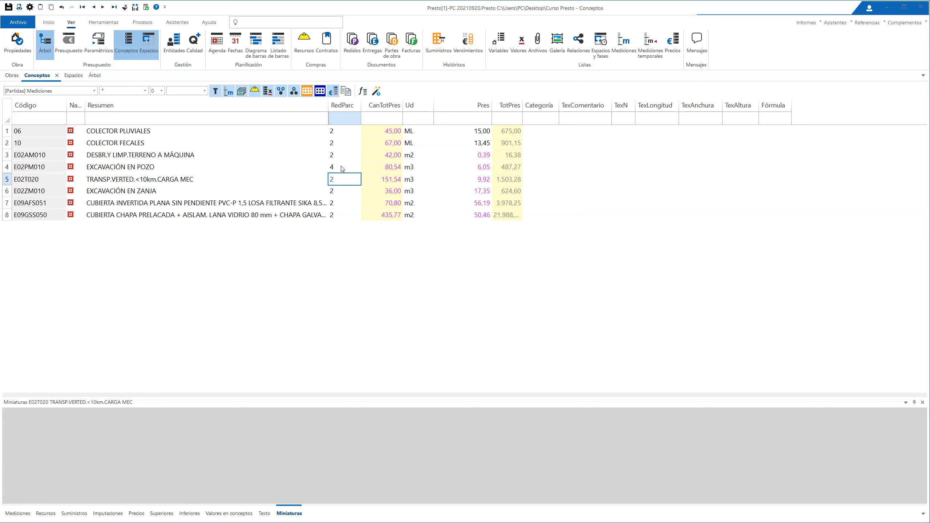
pyautogui.click(95, 75)
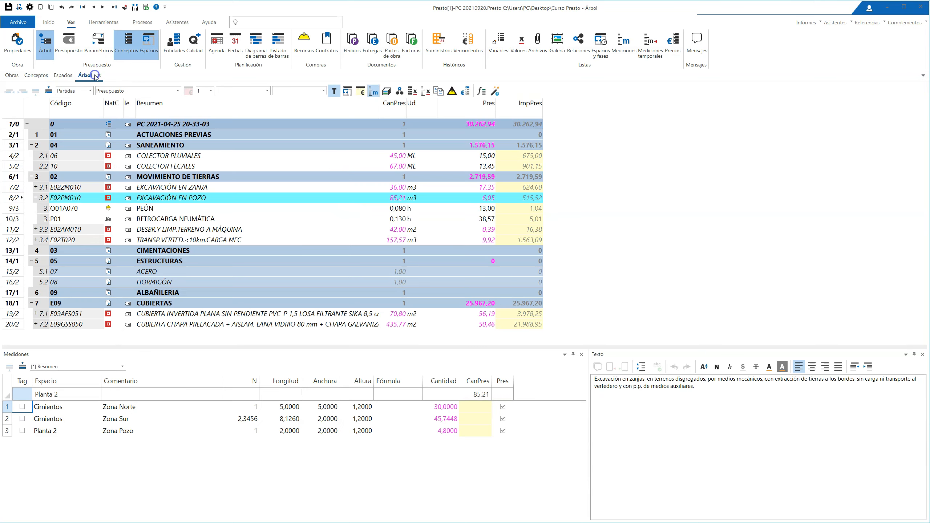
pyautogui.click(202, 197)
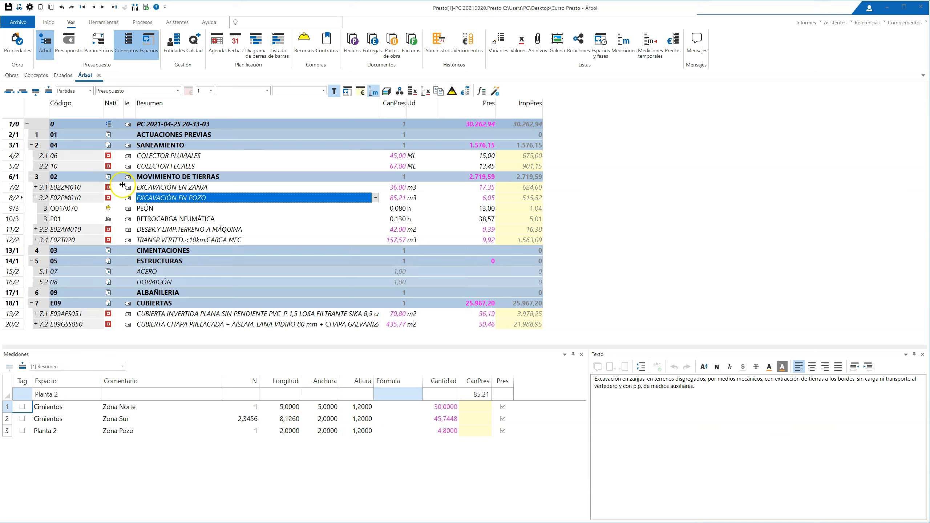
# Step: Set RedParc to 3 for EXCAVACIÓN EN ZANJA in the Conceptos list and display its measurement lines in the Árbol view
pyautogui.click(163, 188)
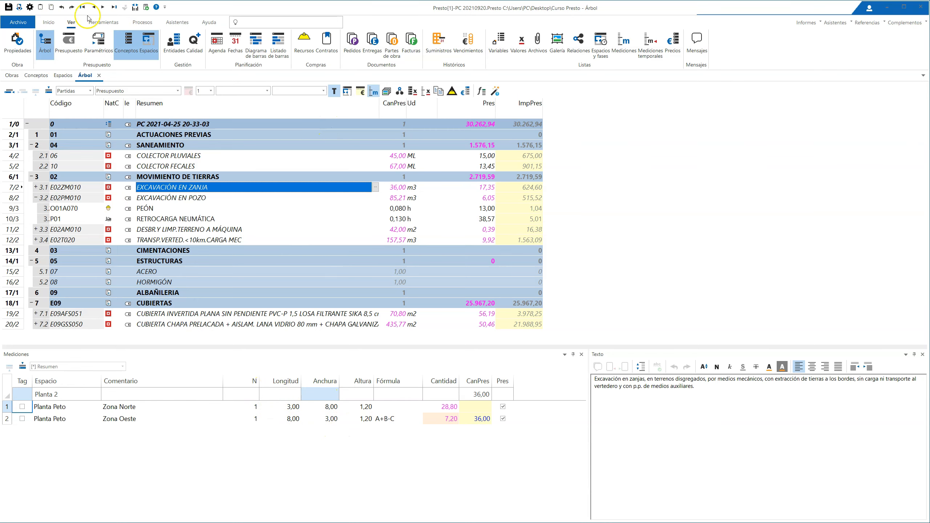
pyautogui.click(37, 75)
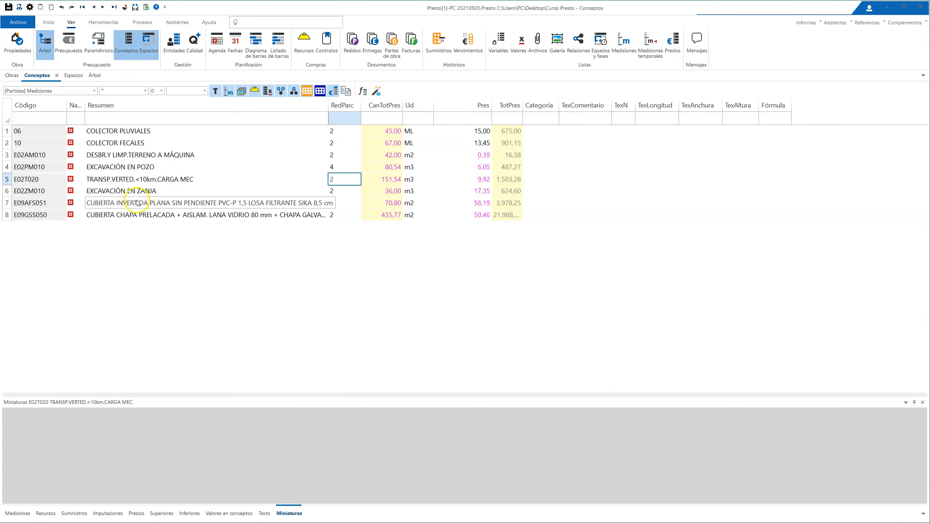
pyautogui.click(346, 191)
pyautogui.press('Return')
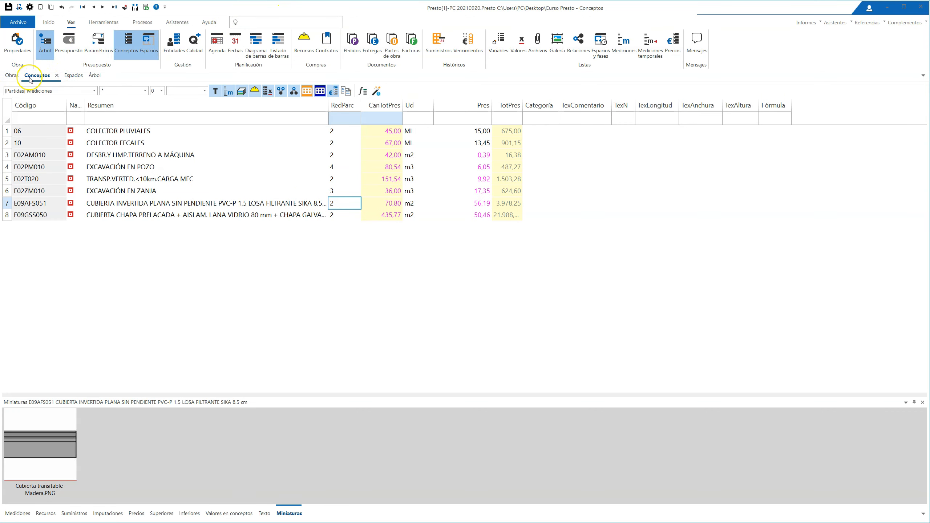
pyautogui.click(94, 75)
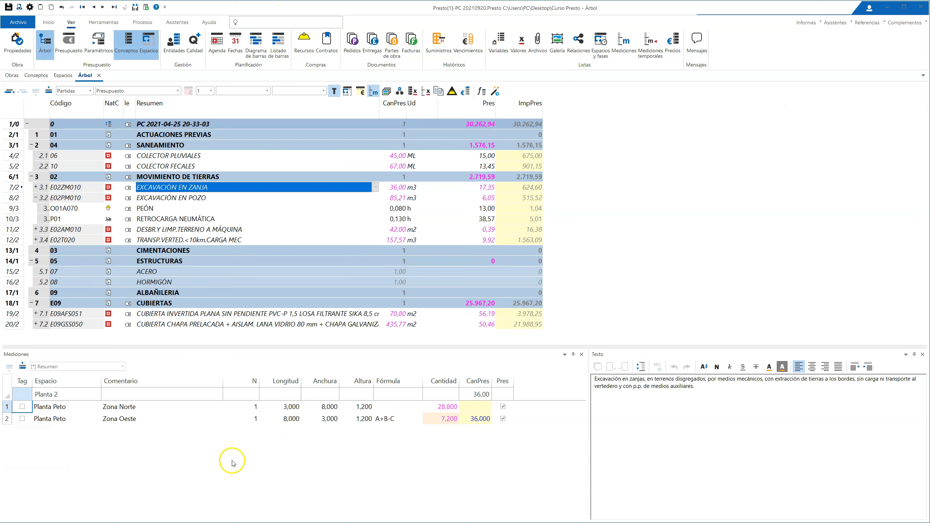
# Step: Compare the decimals in the measurement lines of EXCAVACIÓN EN ZANJA and EXCAVACIÓN EN POZO
pyautogui.click(206, 480)
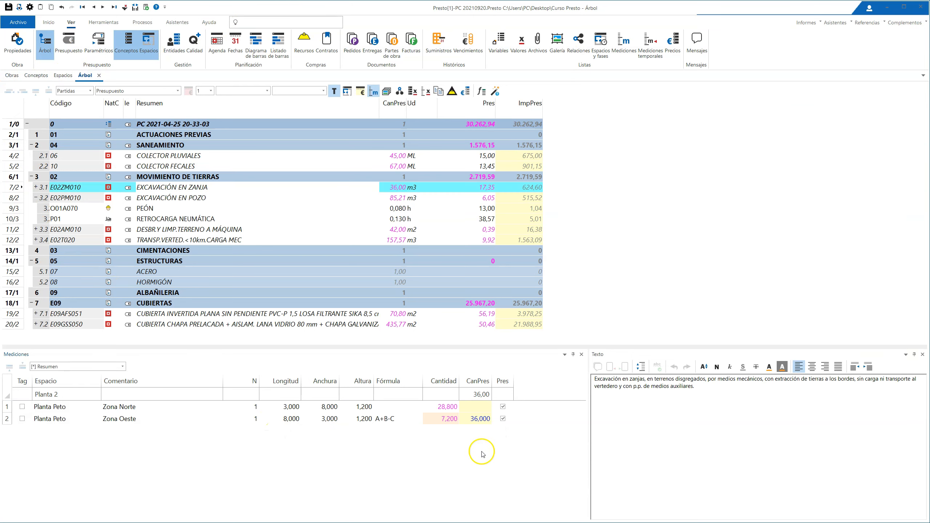
pyautogui.click(481, 399)
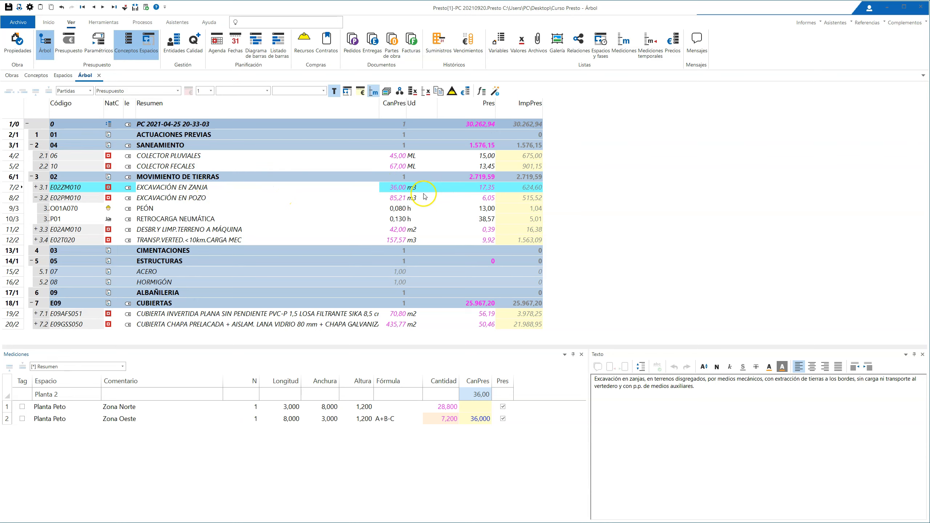
pyautogui.click(217, 190)
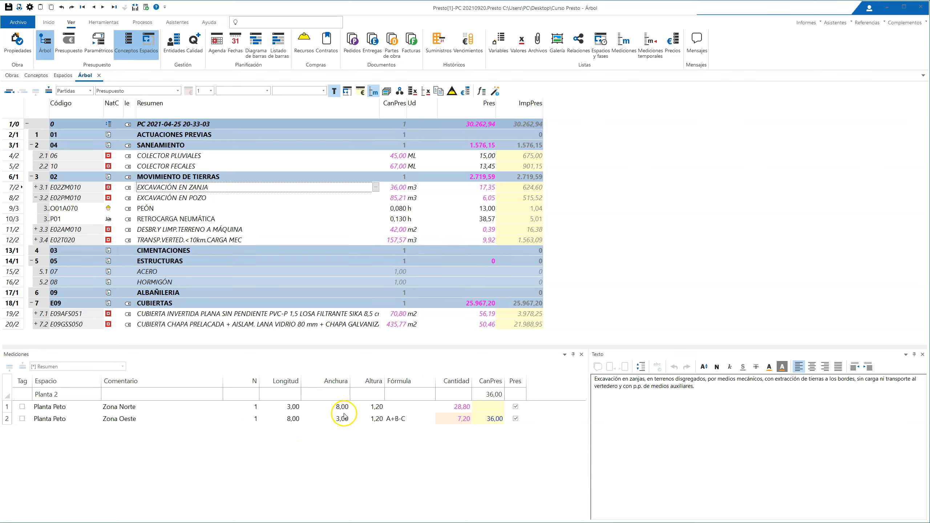
pyautogui.click(166, 198)
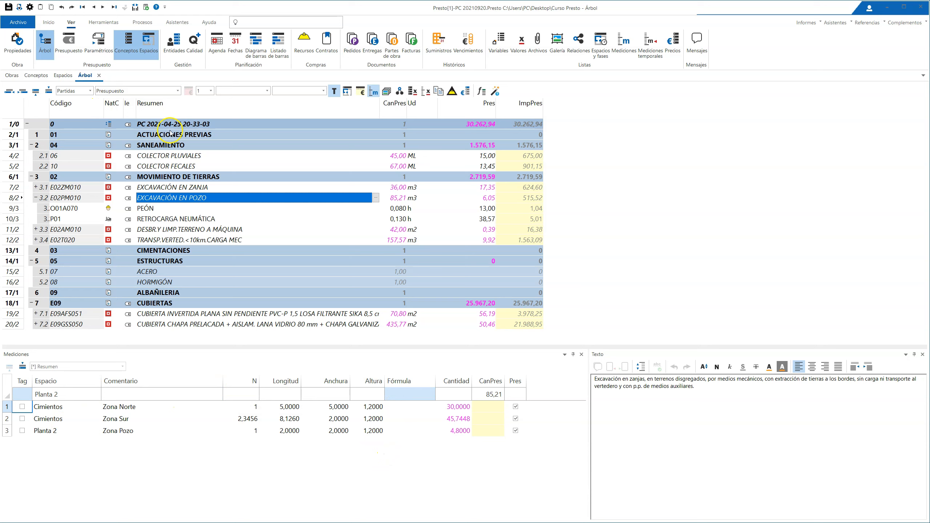
# Step: Split the measurement line of COLECTOR PLUVIALES by Longitud with Desdoblar, using a value of 30
pyautogui.click(190, 157)
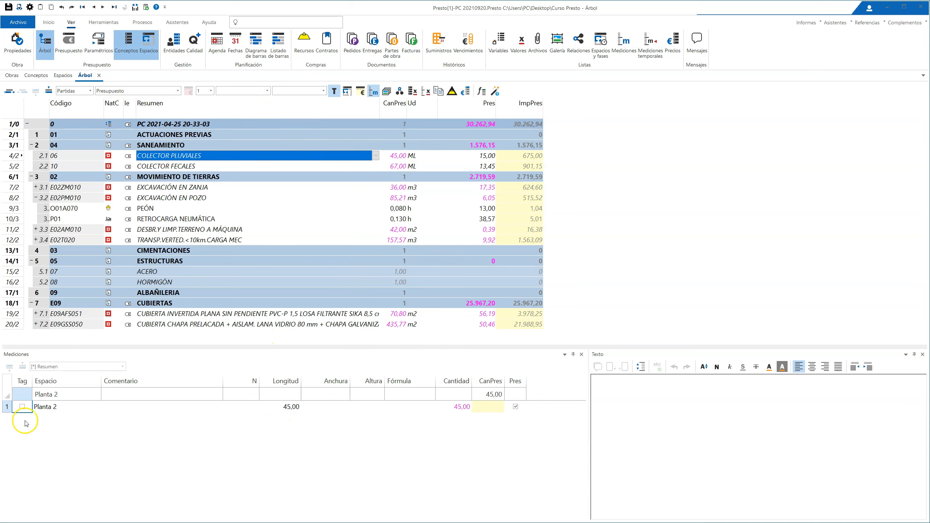
pyautogui.rightClick(281, 407)
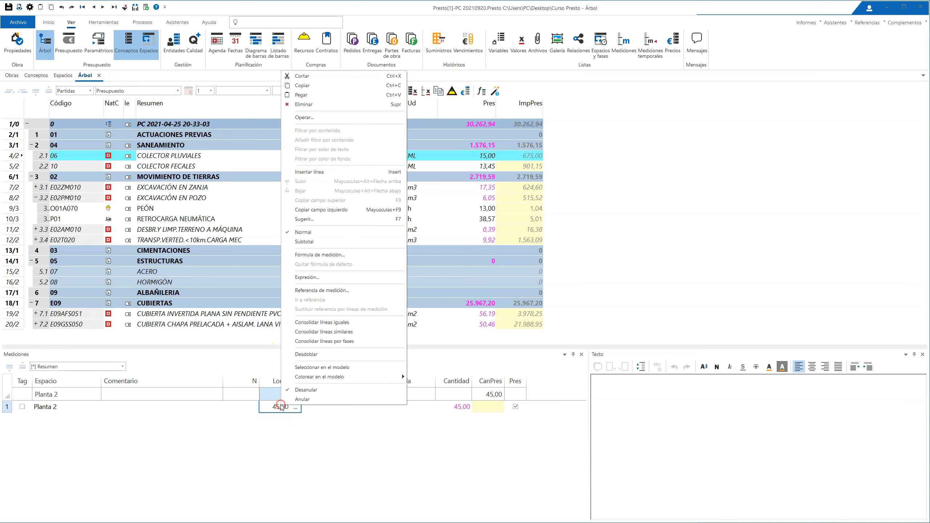
pyautogui.click(317, 354)
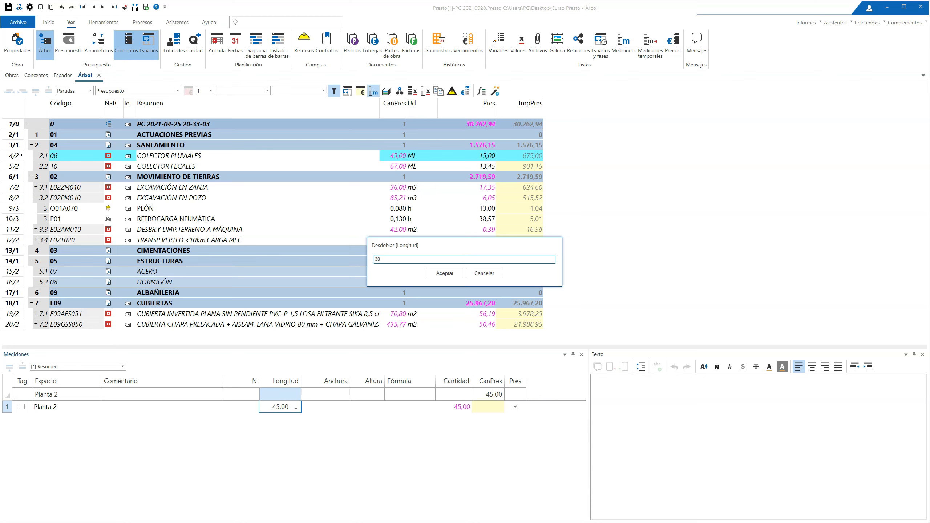
pyautogui.press('Return')
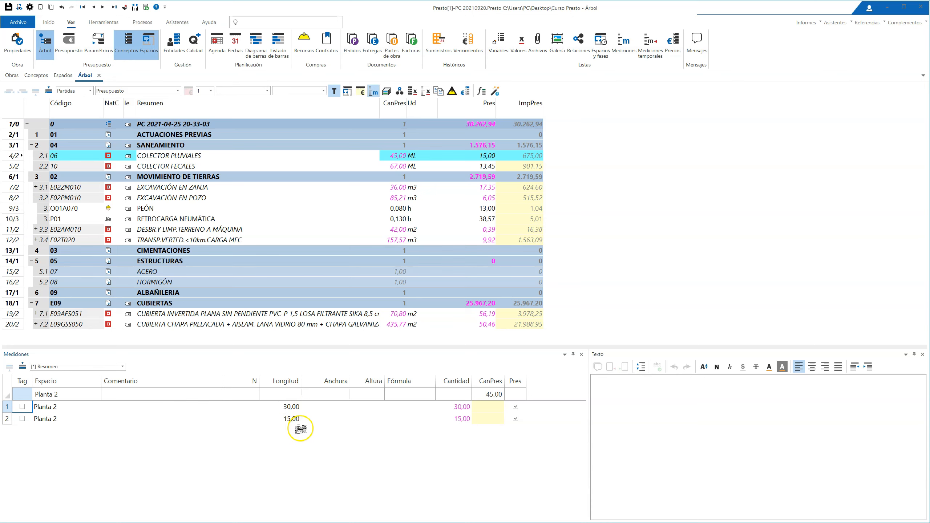
# Step: Split the Zona Sur measurement line of EXCAVACIÓN EN POZO by N with Desdoblar, using a value of 1.5
pyautogui.click(192, 198)
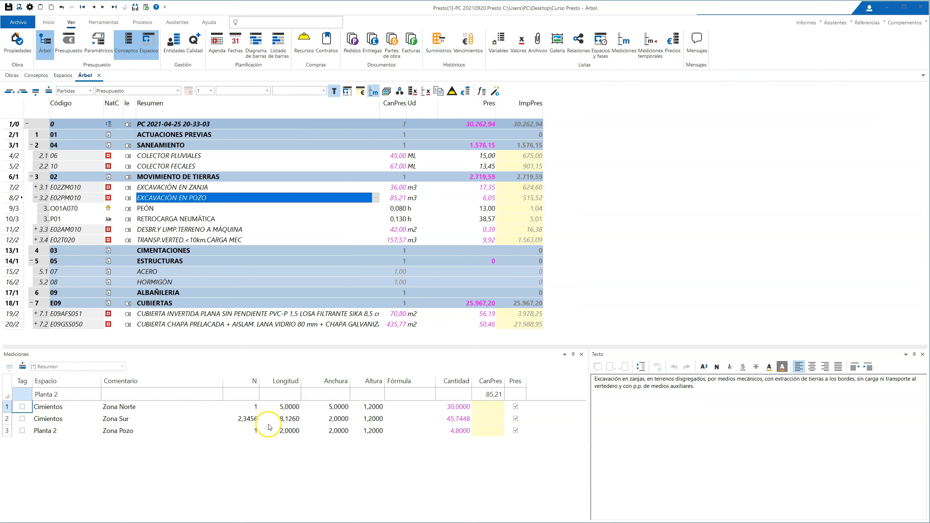
pyautogui.rightClick(247, 419)
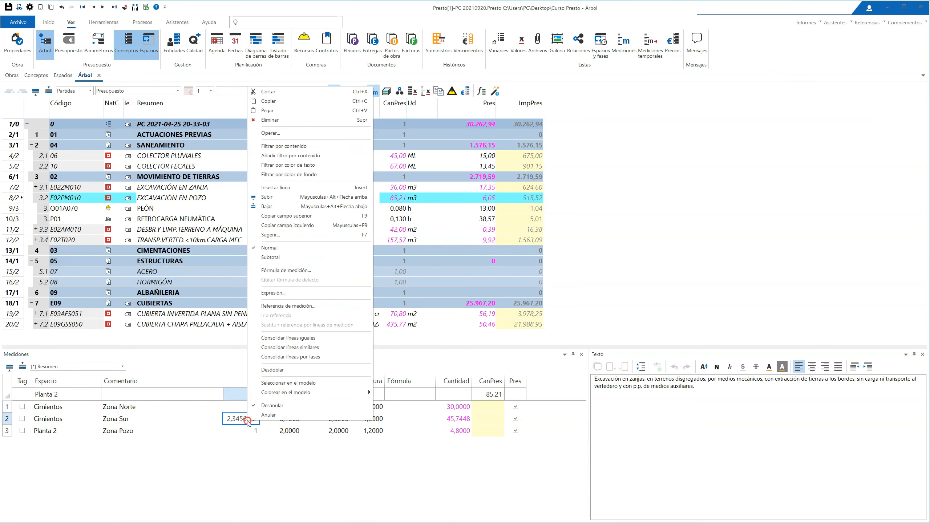
pyautogui.click(271, 369)
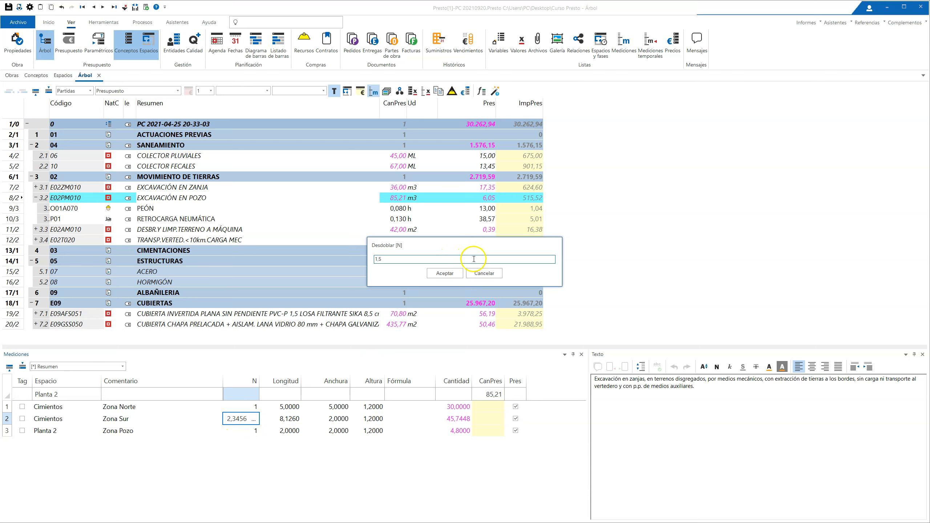
pyautogui.click(445, 273)
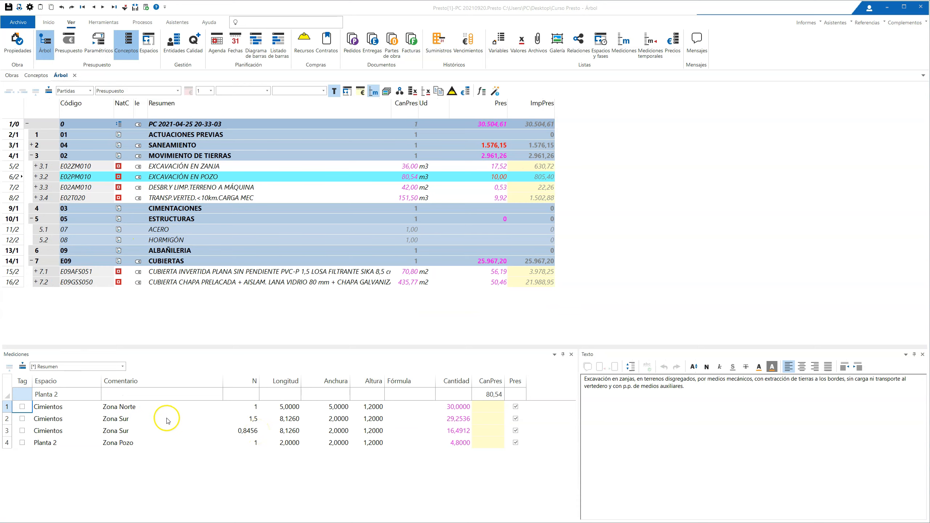
# Step: Examine the line consolidation options (Consolidar líneas iguales, similares and por fases) available for the measurement lines of EXCAVACIÓN EN POZO
pyautogui.rightClick(160, 440)
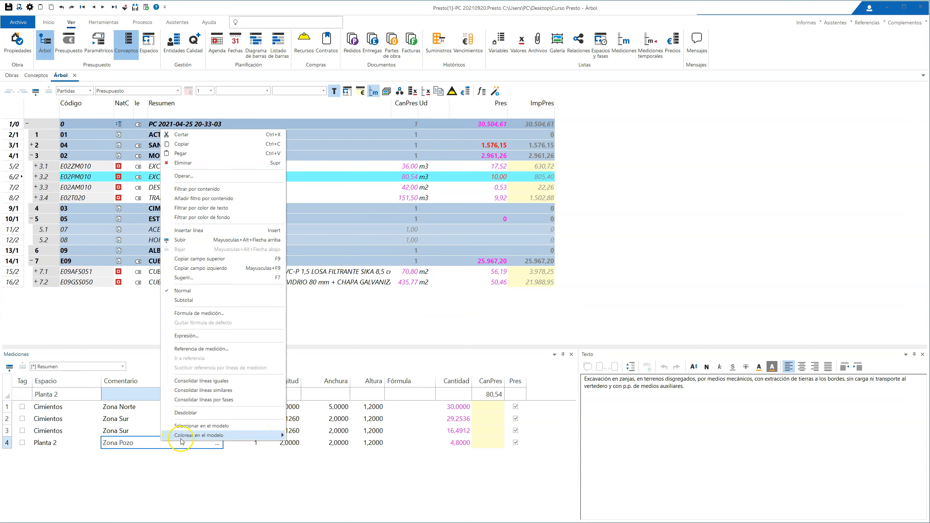
pyautogui.click(185, 412)
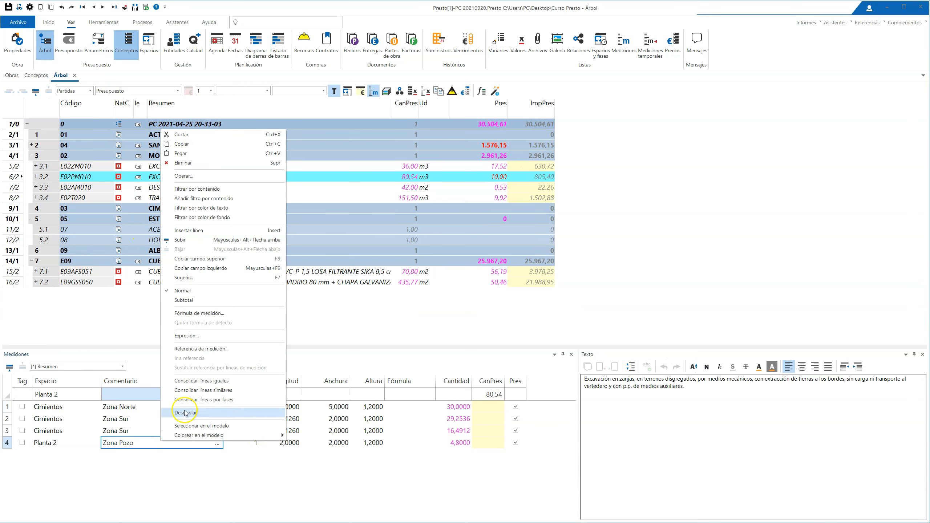
pyautogui.click(206, 389)
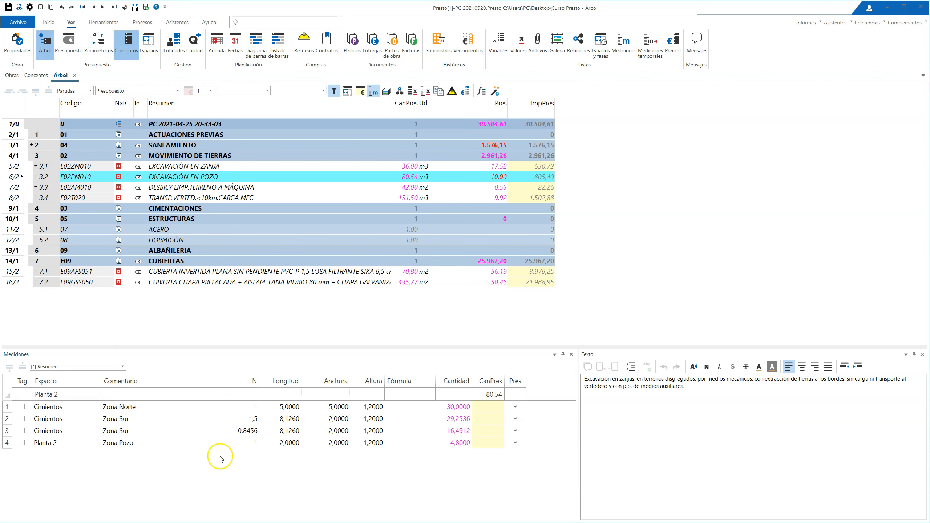
pyautogui.click(194, 435)
pyautogui.rightClick(194, 436)
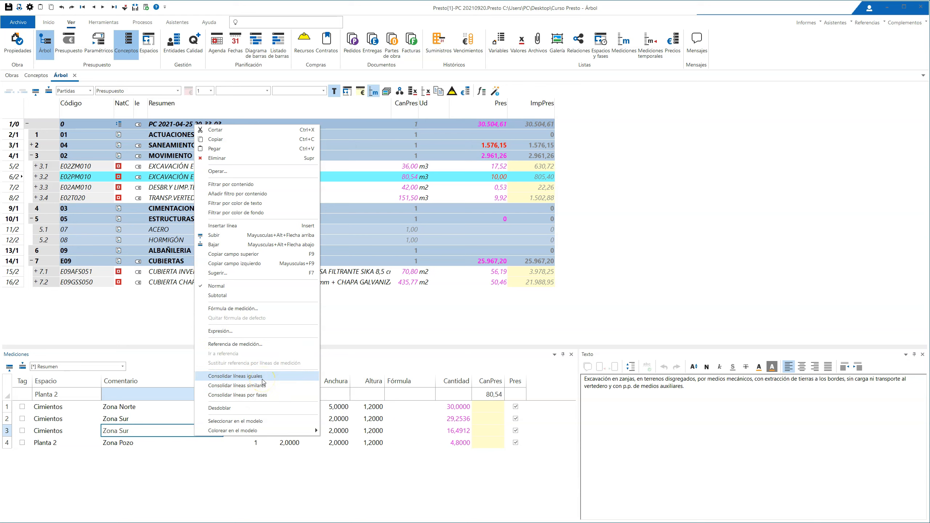
pyautogui.click(154, 462)
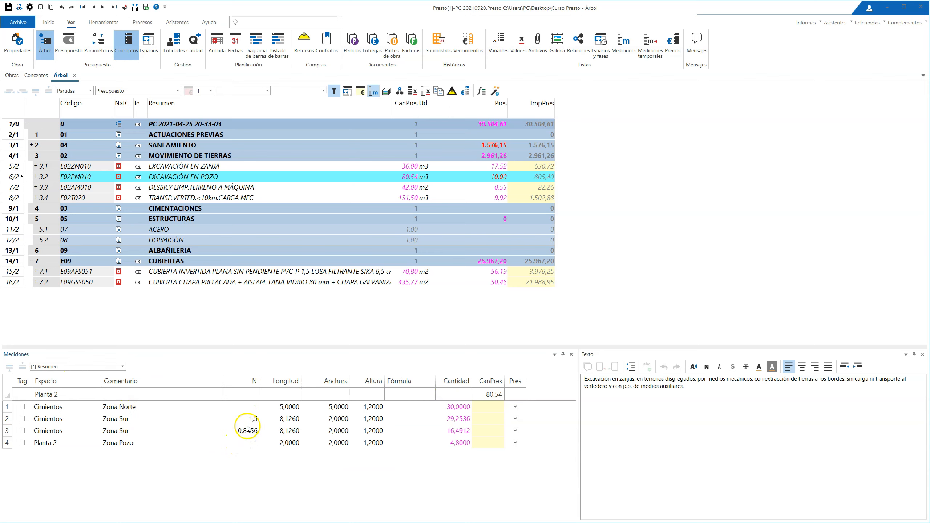
pyautogui.click(253, 459)
pyautogui.rightClick(261, 420)
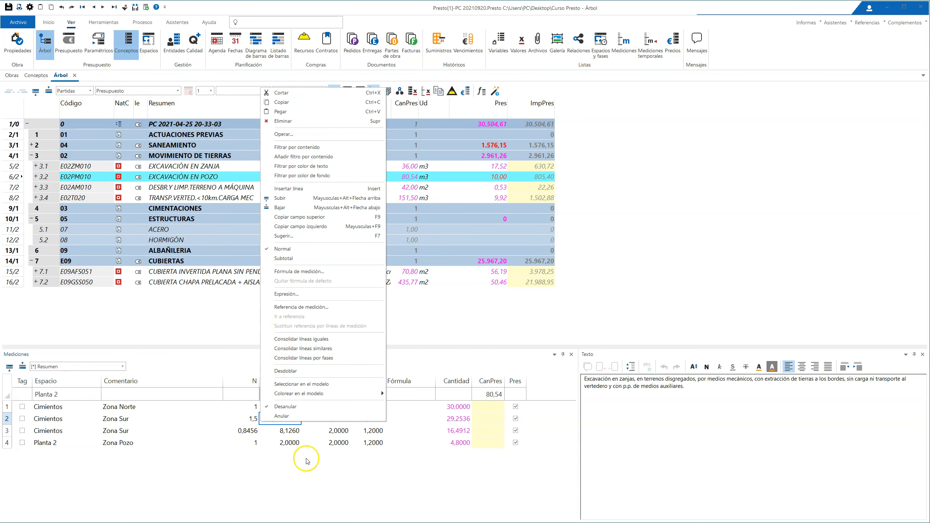
pyautogui.click(250, 466)
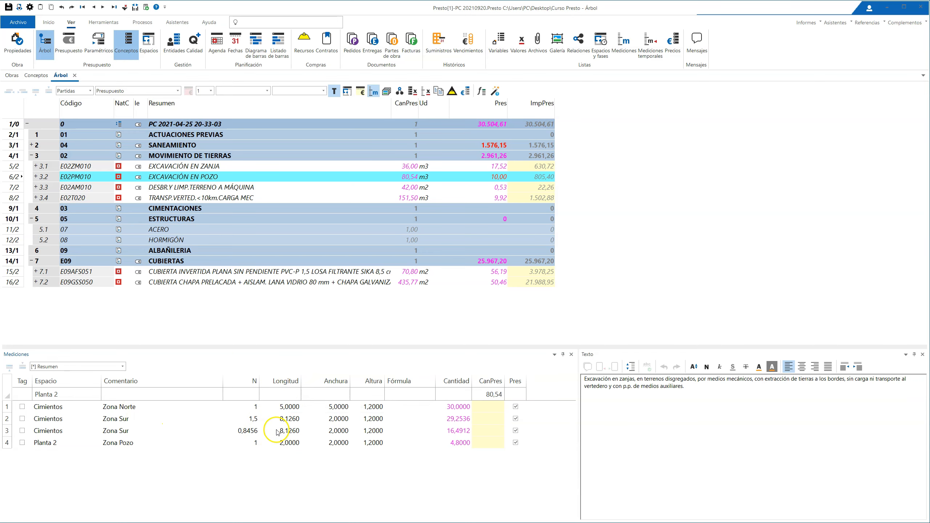
pyautogui.click(252, 394)
pyautogui.rightClick(282, 441)
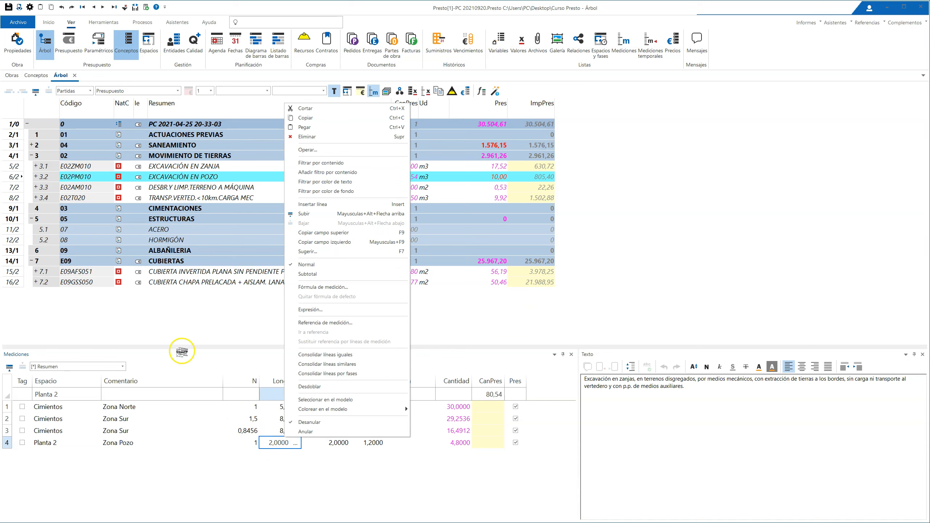
pyautogui.click(219, 470)
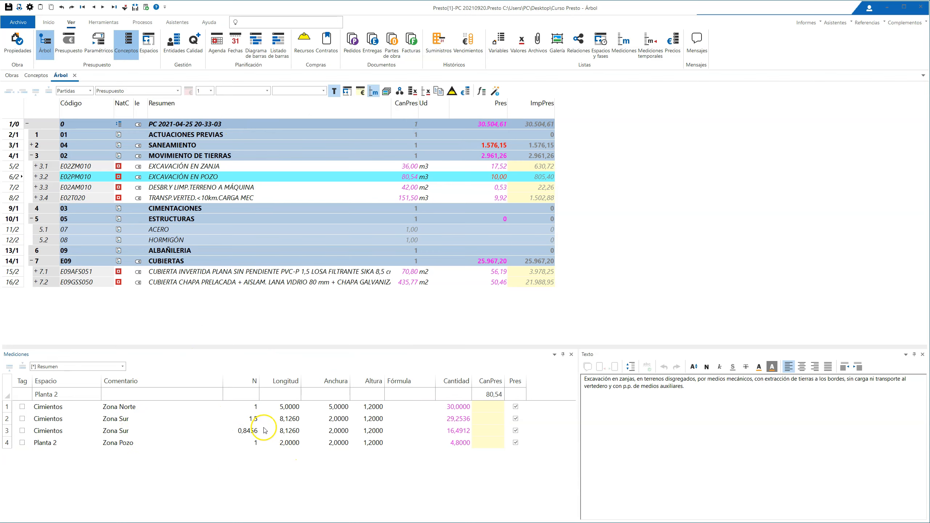
# Step: Compare the two Zona Sur measurement lines and check which consolidation options apply to them
pyautogui.rightClick(277, 431)
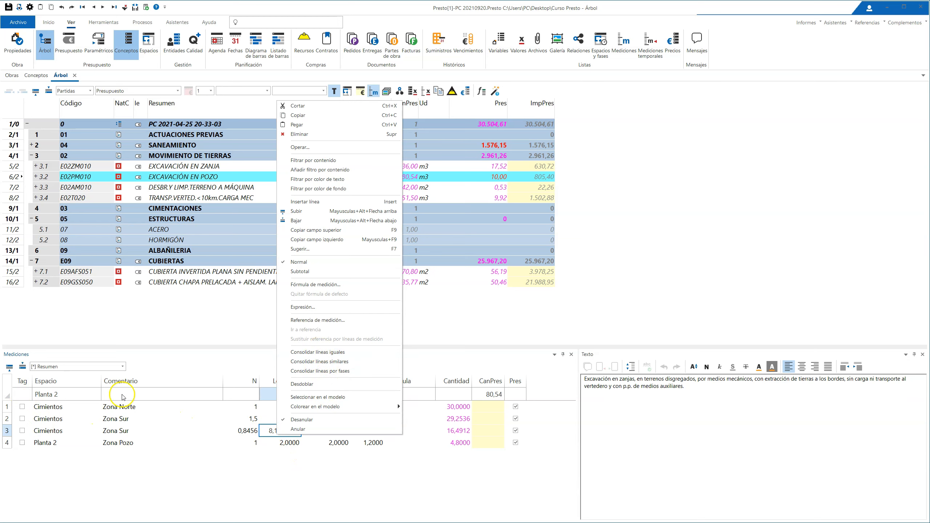
pyautogui.click(8, 408)
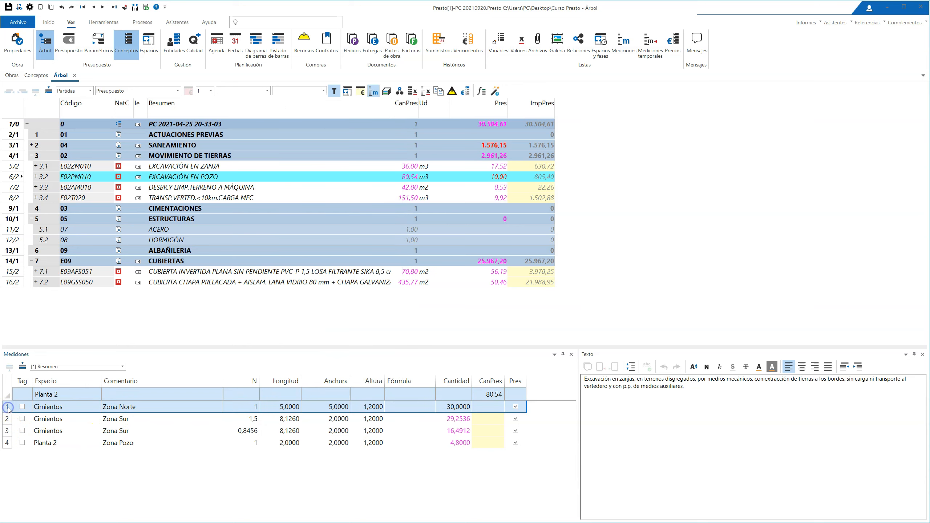
pyautogui.moveTo(5, 423); pyautogui.dragTo(9, 431)
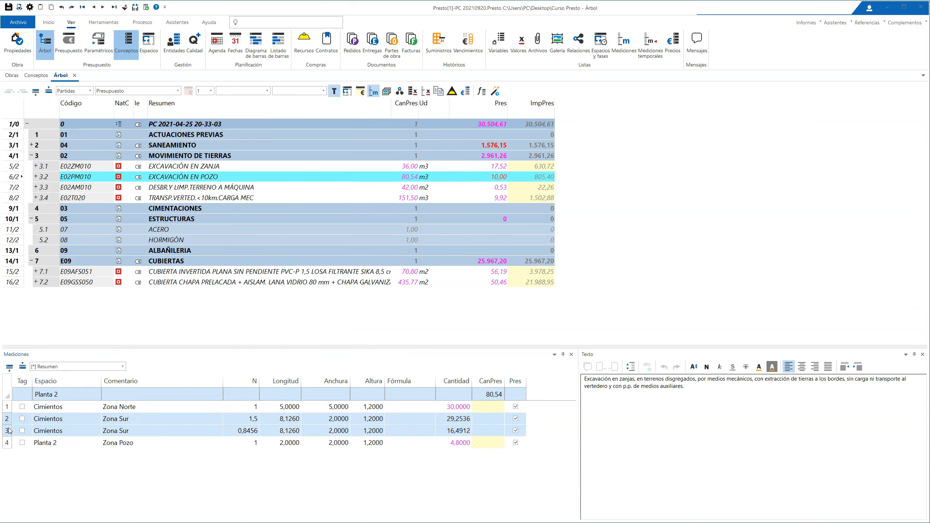
pyautogui.rightClick(206, 419)
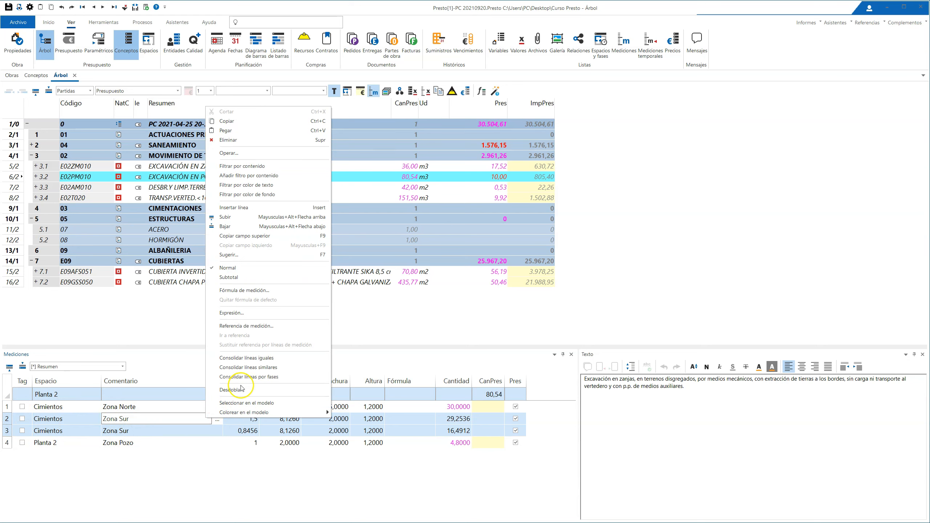
pyautogui.click(6, 440)
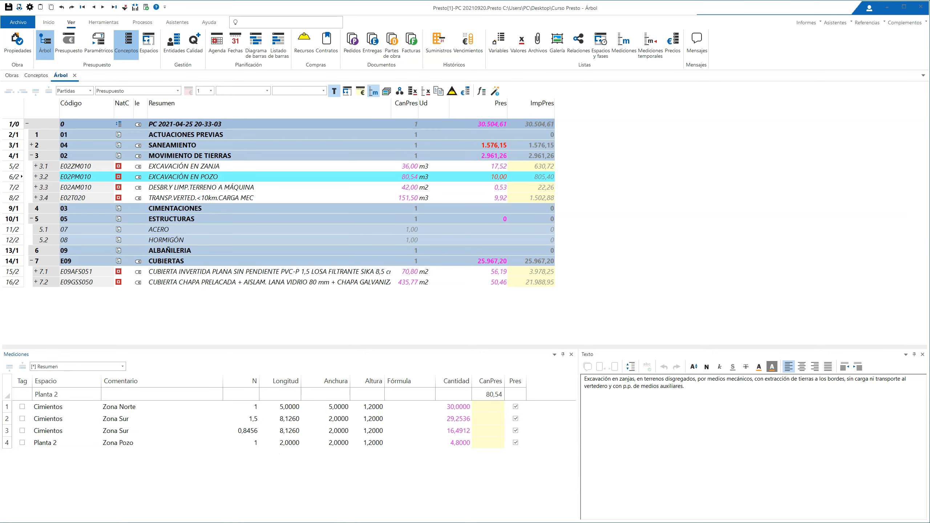
pyautogui.moveTo(3, 421); pyautogui.dragTo(6, 429)
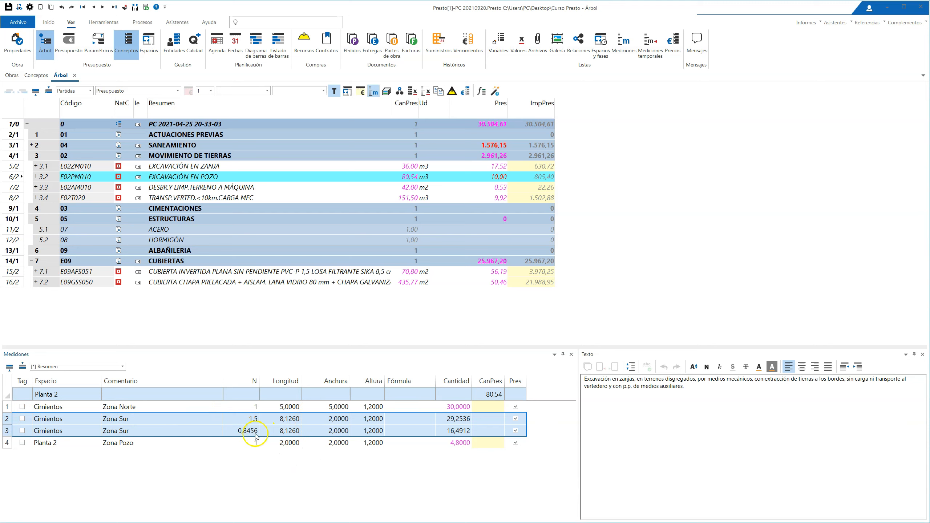
pyautogui.click(61, 453)
# Step: Duplicate the Zona Sur measurement line with N 0,8456 and move the copy above the Zona Pozo line
pyautogui.click(7, 431)
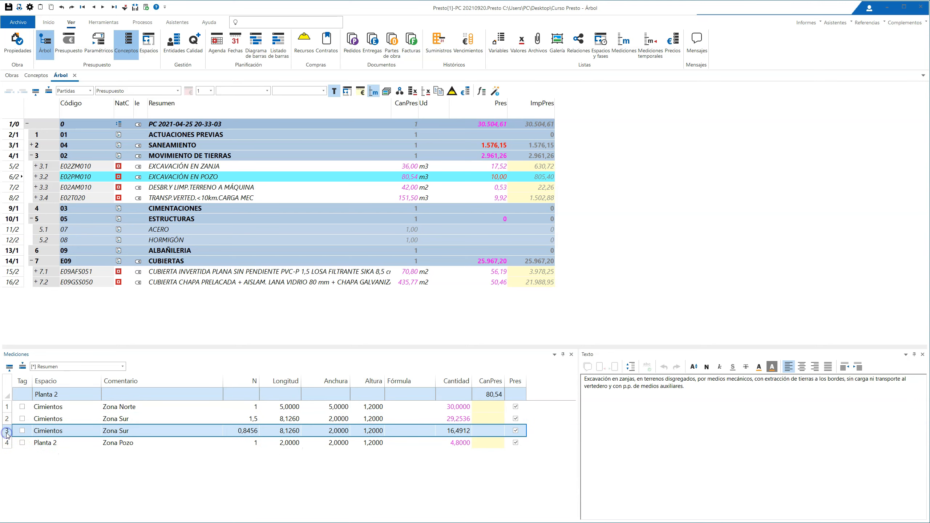
pyautogui.click(40, 463)
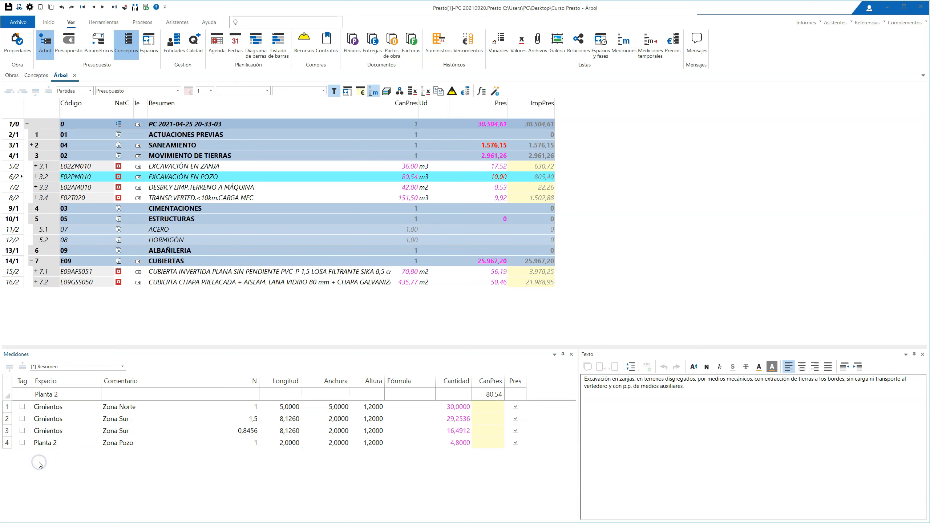
pyautogui.write('Cimientos\tZona Sur\t0,8456\t8,1260\t2,0000\t1,2000\t\t16,4912')
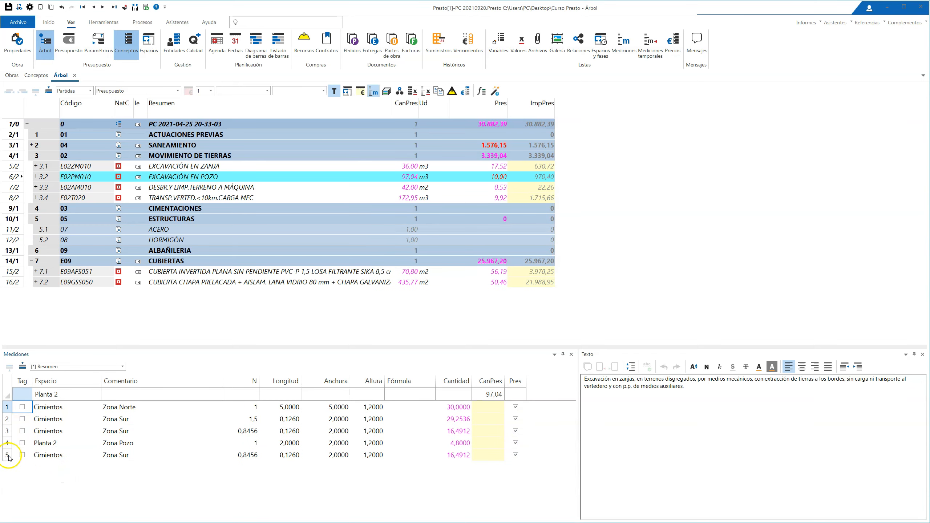
pyautogui.click(9, 458)
pyautogui.click(10, 366)
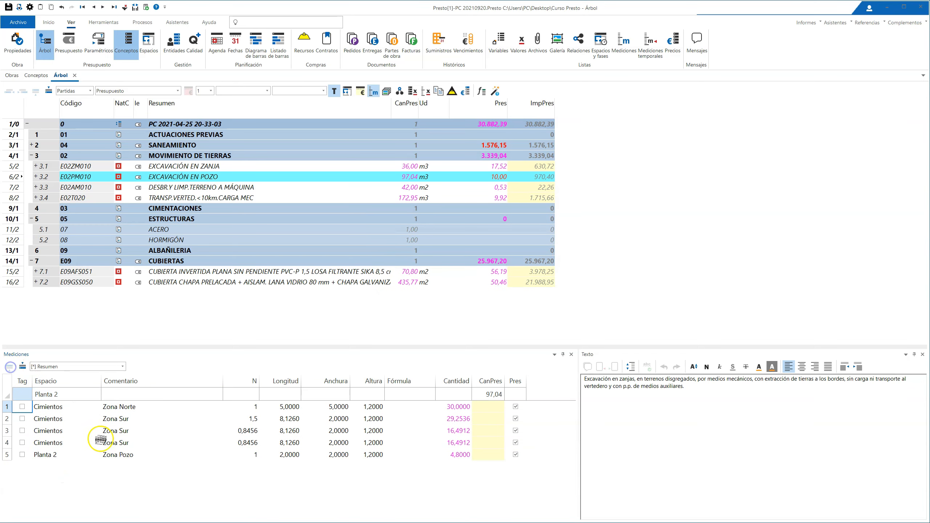
# Step: Set N of the copied Zona Sur measurement line to 3
pyautogui.moveTo(11, 421); pyautogui.dragTo(10, 443)
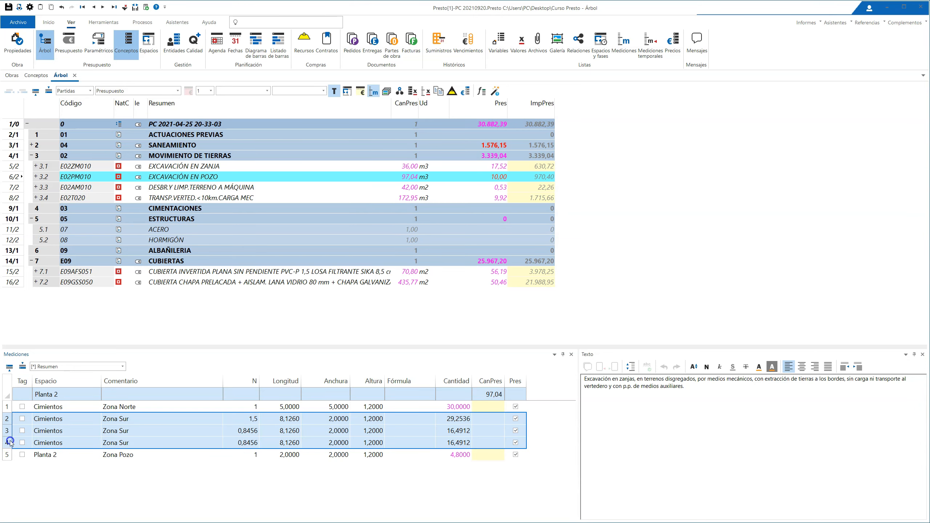
pyautogui.click(245, 440)
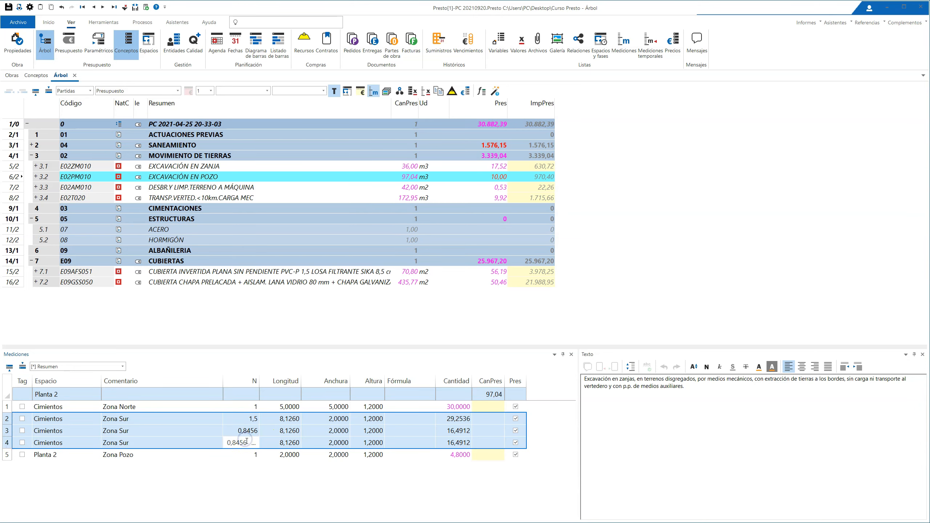
pyautogui.write('3')
pyautogui.press('Return')
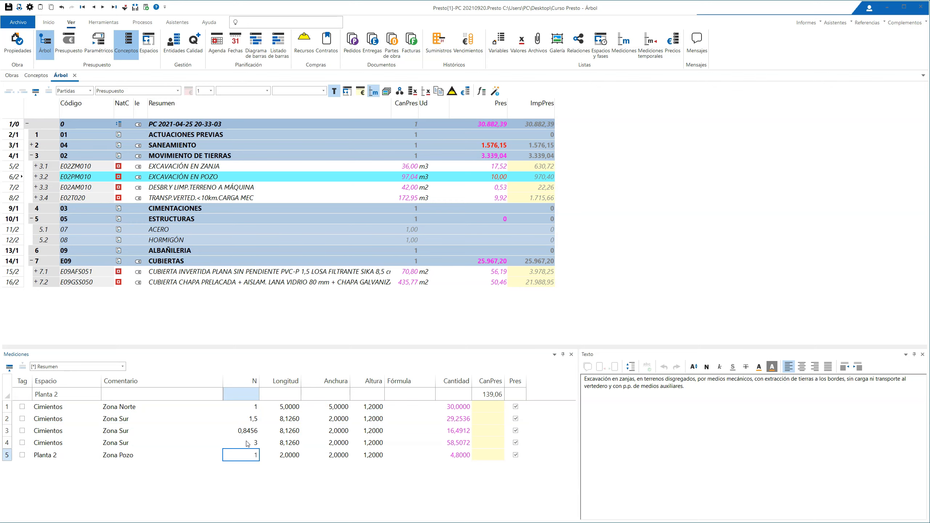
pyautogui.click(289, 495)
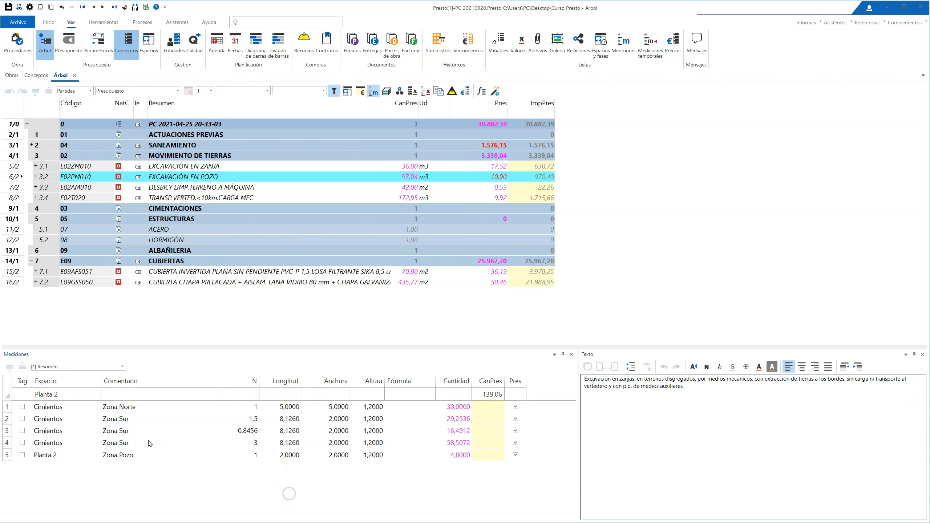
# Step: Consolidate the three Zona Sur measurement lines with Consolidar líneas iguales, and undo the consolidation
pyautogui.moveTo(6, 418); pyautogui.dragTo(6, 442)
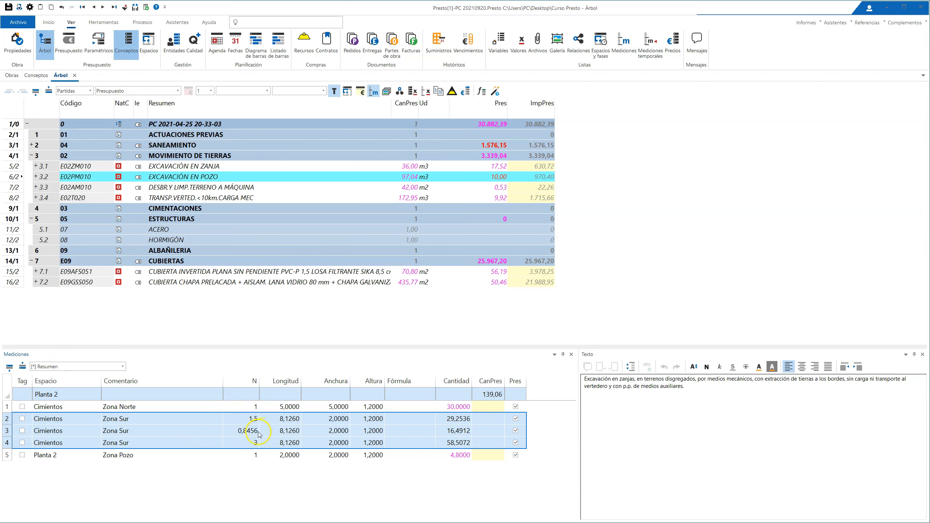
pyautogui.click(265, 464)
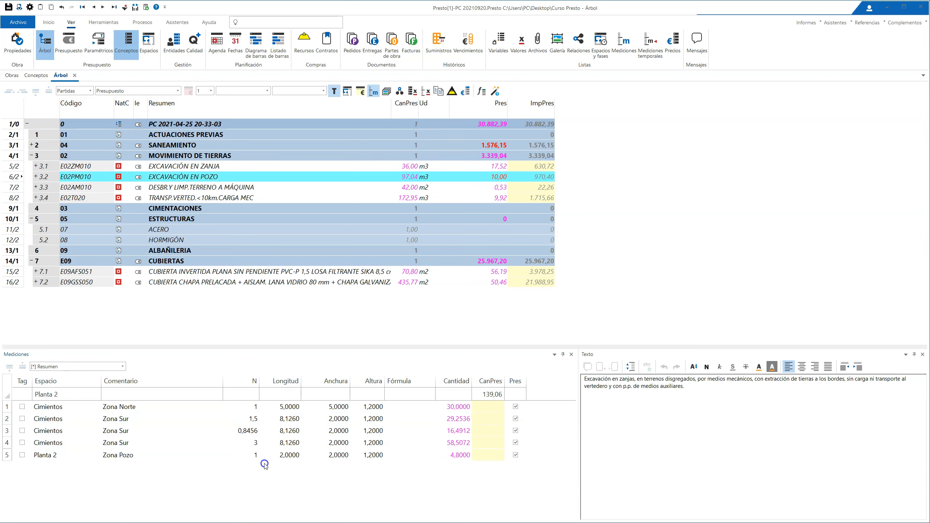
pyautogui.rightClick(282, 443)
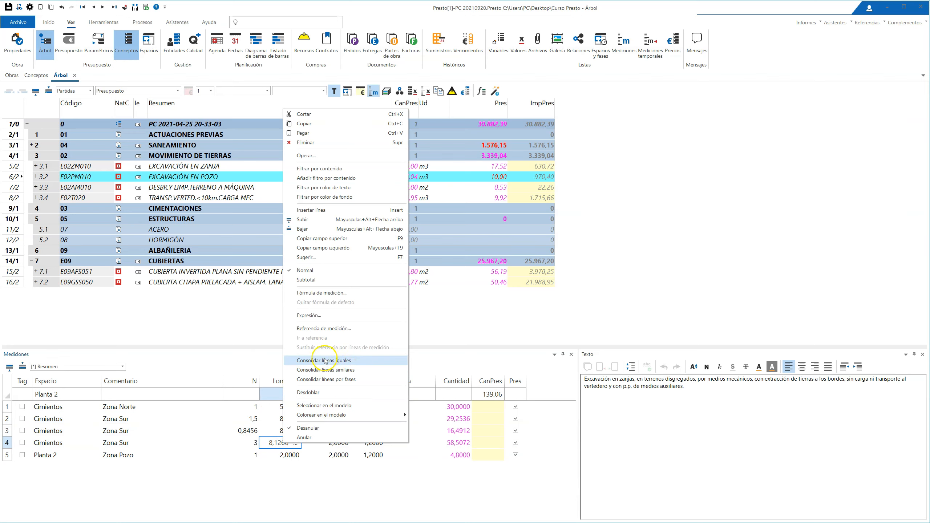
pyautogui.click(345, 361)
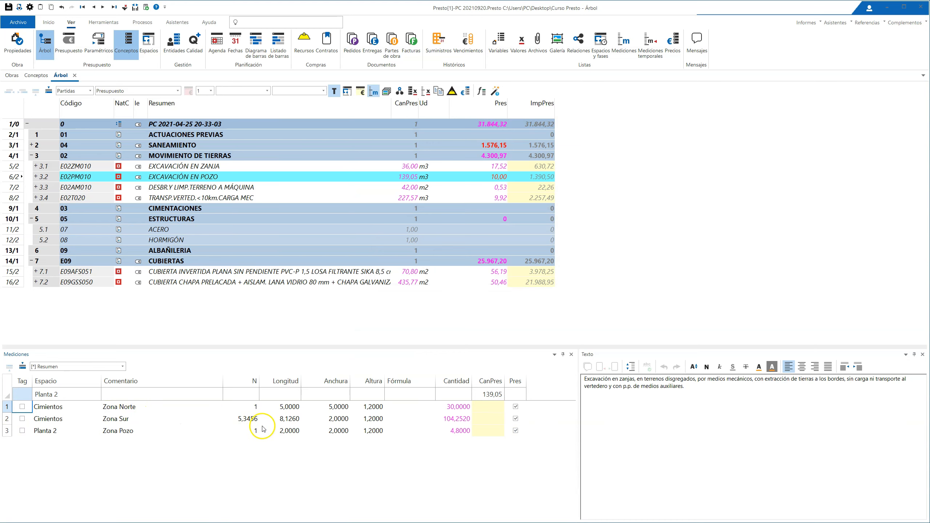
pyautogui.click(242, 418)
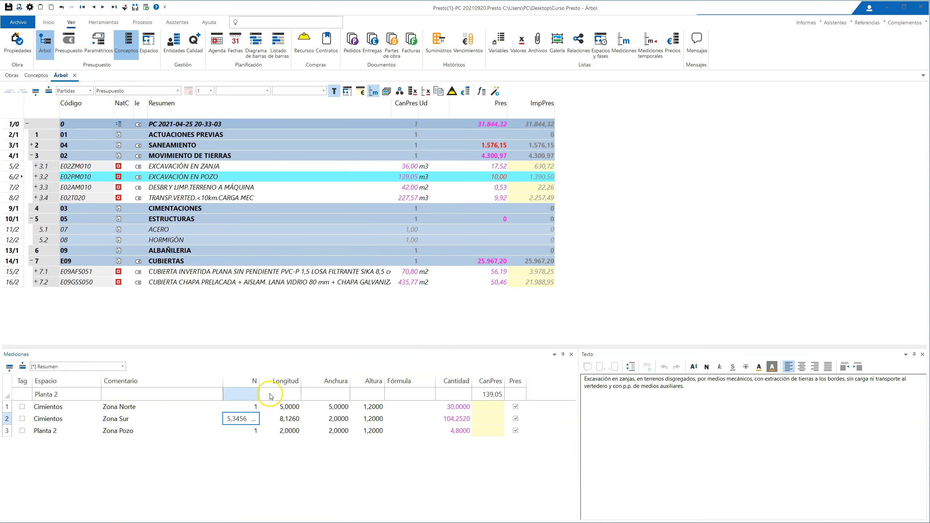
pyautogui.click(298, 463)
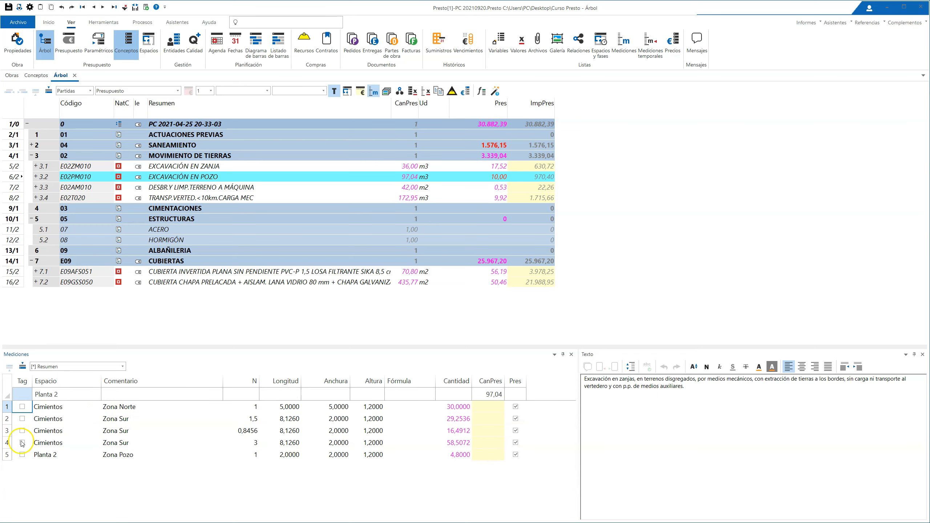
# Step: Try Consolidar líneas similares on the first two Zona Sur lines, and undo back through the copied line's N change
pyautogui.moveTo(7, 422); pyautogui.dragTo(7, 432)
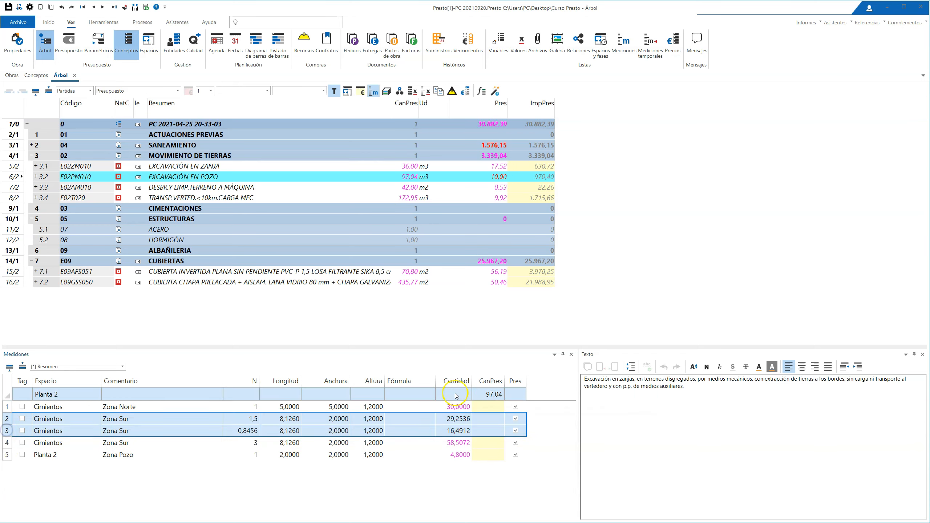
pyautogui.rightClick(299, 427)
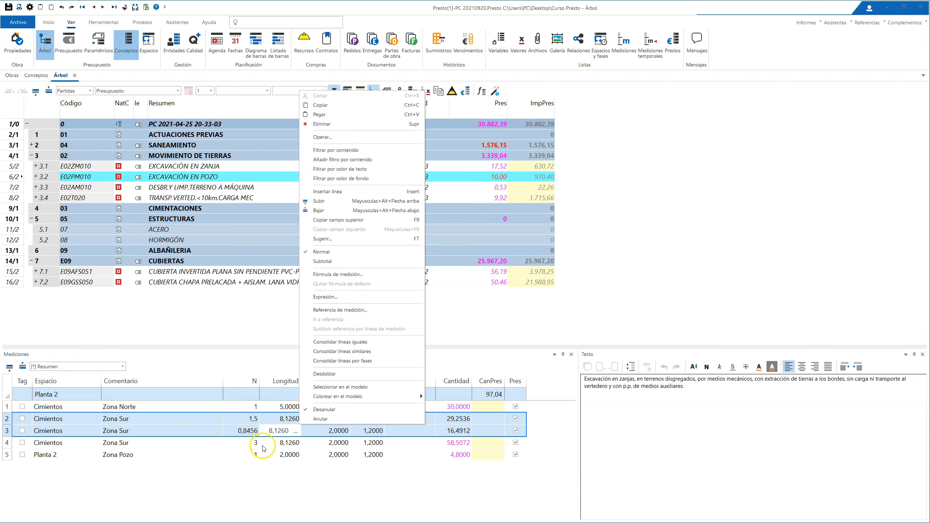
pyautogui.click(342, 351)
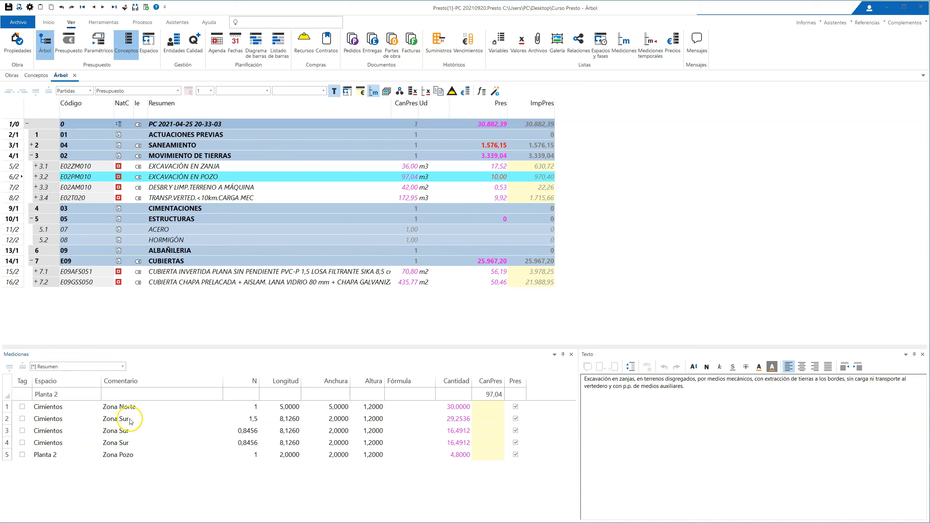
# Step: Change the second Zona Sur line's comment to Zona Sur2 and consolidate the matching lines with Consolidar líneas iguales
pyautogui.moveTo(9, 421); pyautogui.dragTo(5, 441)
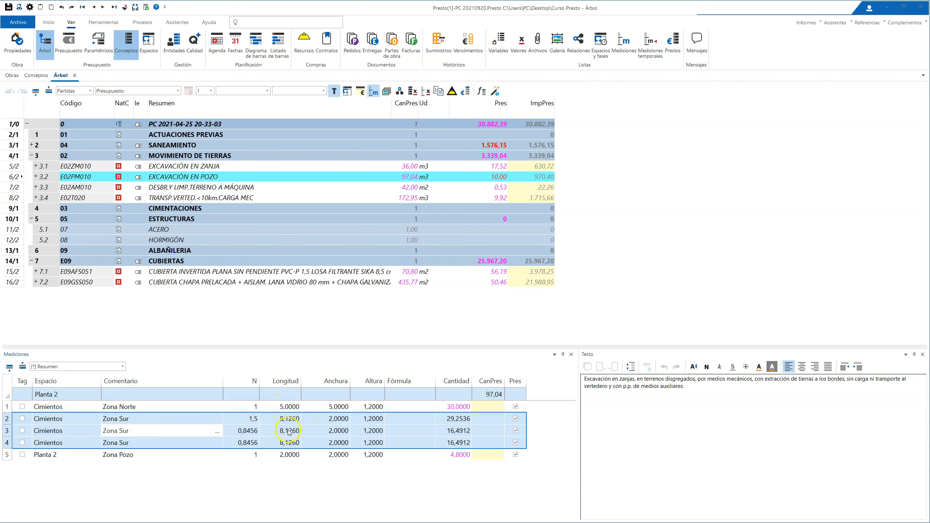
pyautogui.click(138, 446)
pyautogui.click(143, 431)
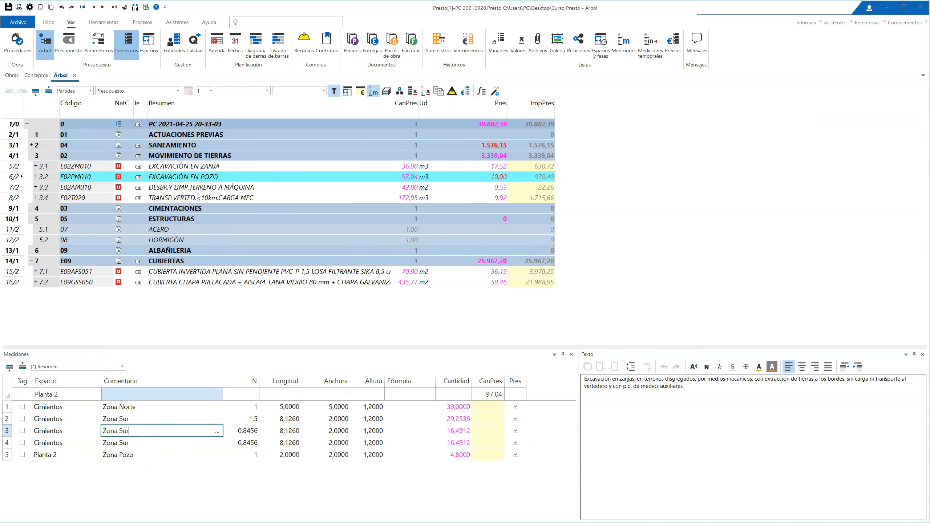
pyautogui.write('2')
pyautogui.click(219, 514)
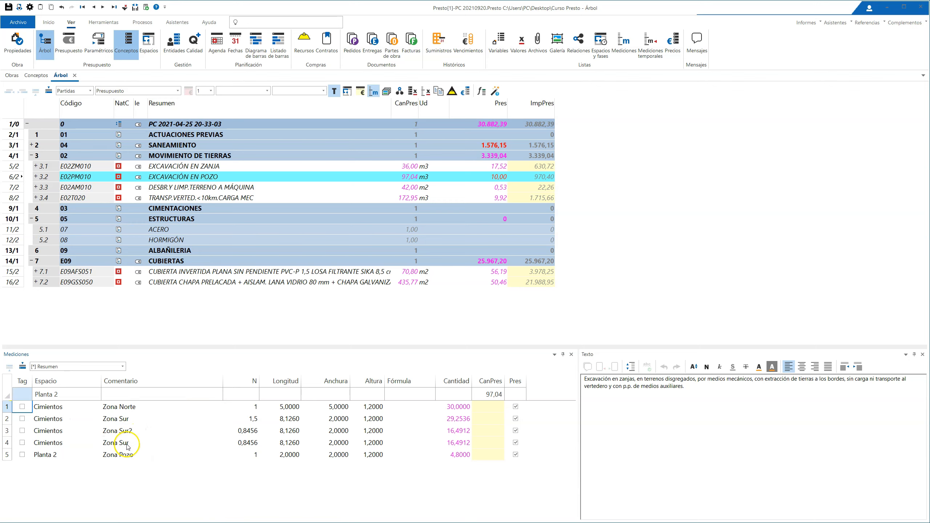
pyautogui.rightClick(161, 442)
pyautogui.click(223, 379)
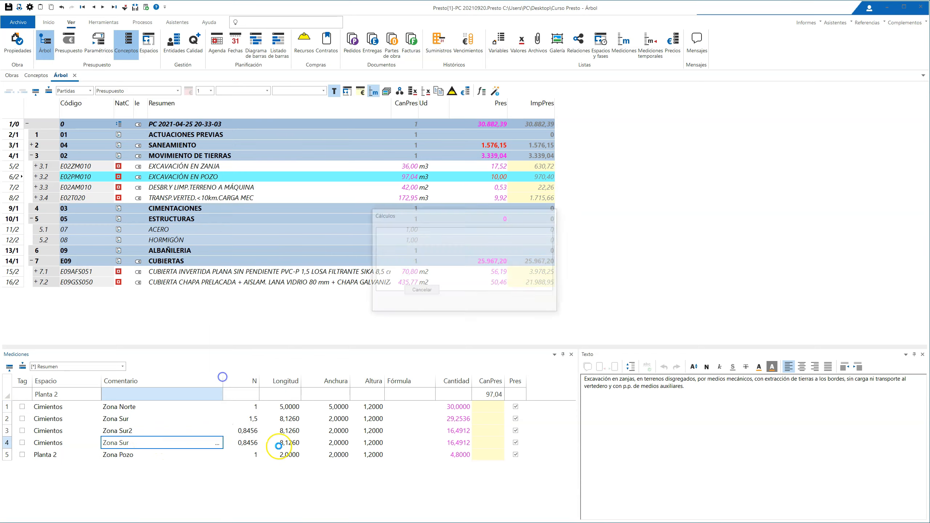
# Step: Undo the last consolidation and restore the Zona Sur2 line's comment to Zona Sur
pyautogui.hotkey('ctrl', 'z')
pyautogui.click(144, 433)
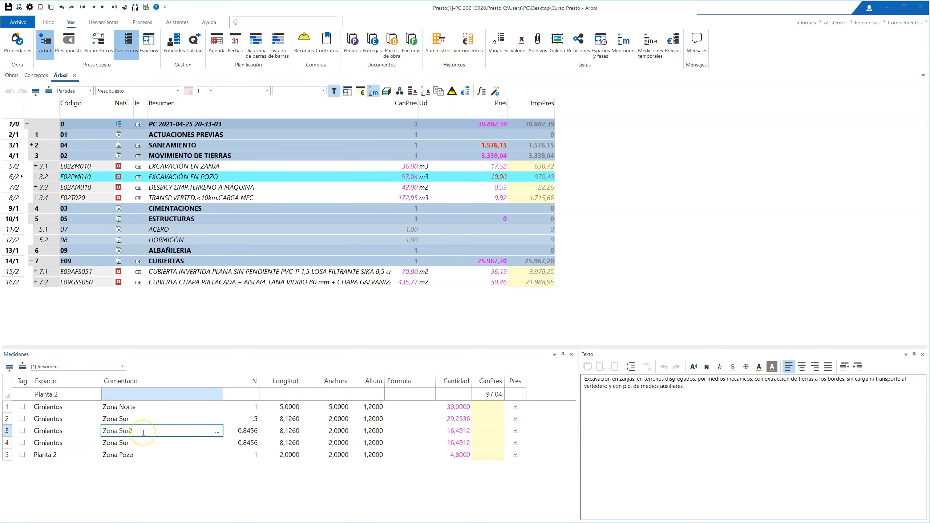
pyautogui.press('Return')
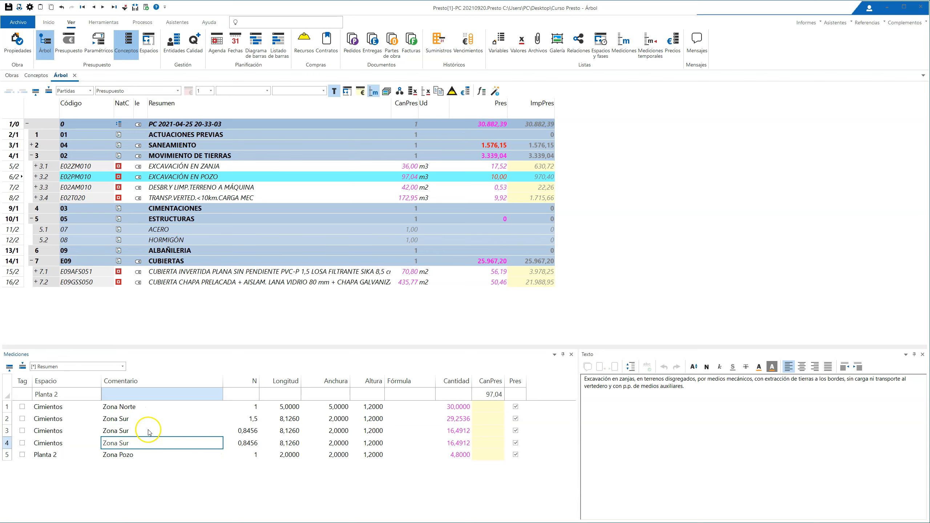
# Step: Examine the consolidation commands available for the Zona Sur measurement lines of EXCAVACIÓN EN POZO
pyautogui.rightClick(177, 432)
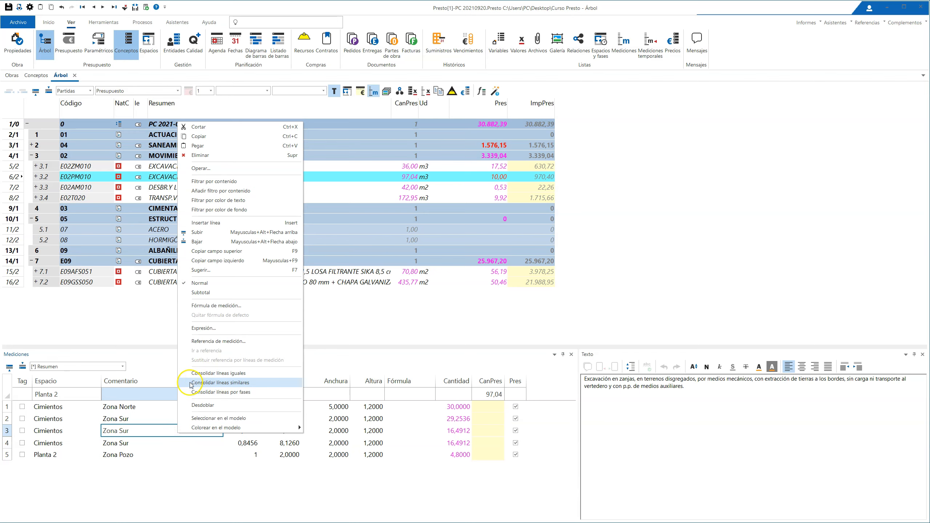
pyautogui.click(114, 506)
pyautogui.rightClick(128, 428)
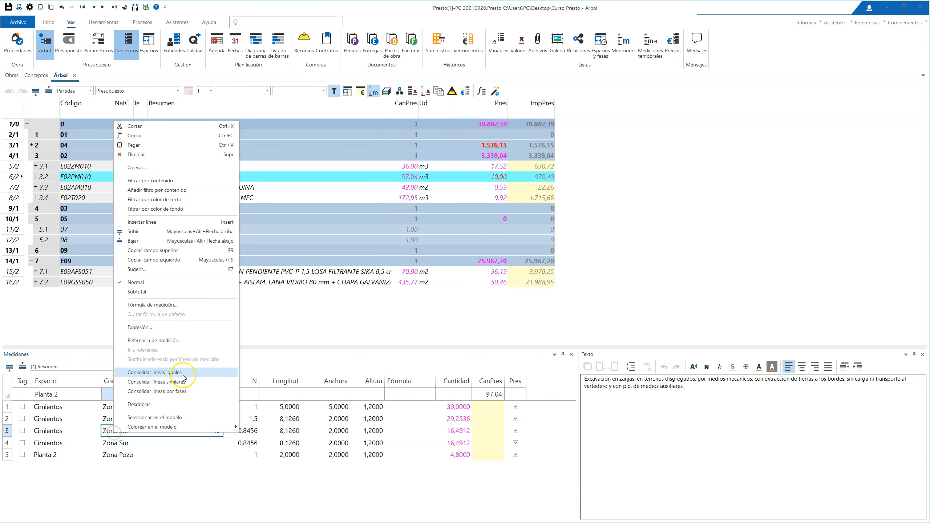
pyautogui.click(94, 517)
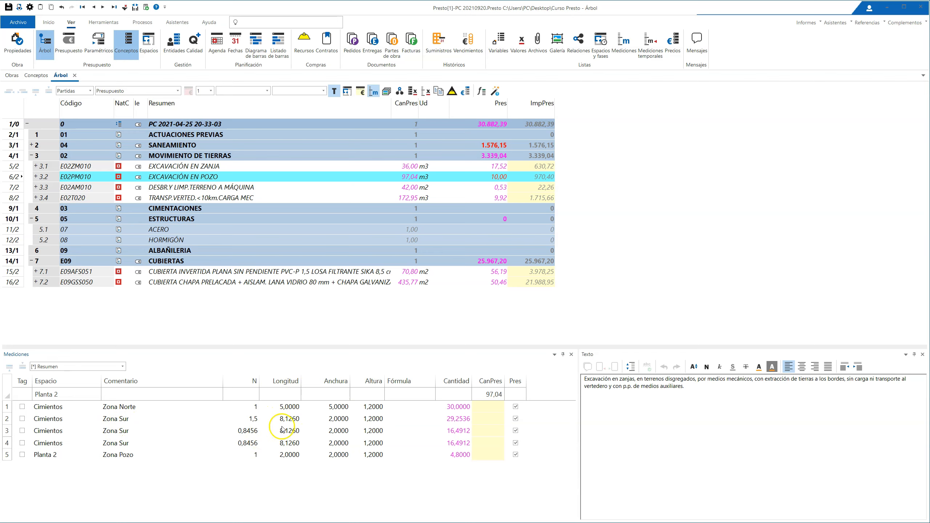
pyautogui.rightClick(257, 421)
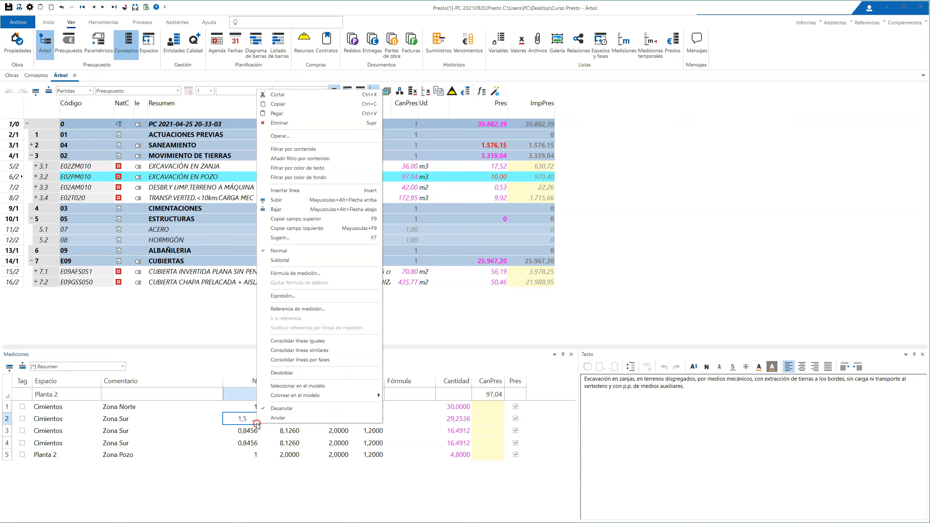
pyautogui.press('Escape')
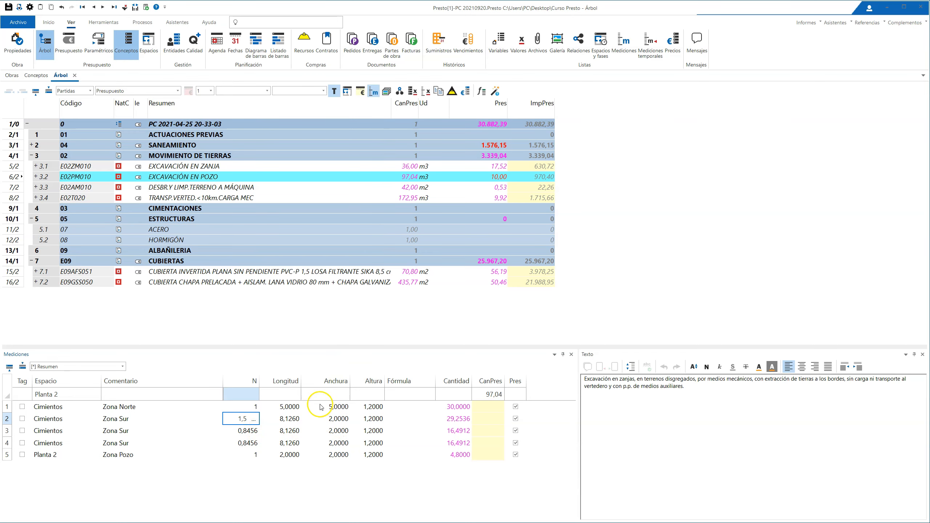
pyautogui.rightClick(247, 426)
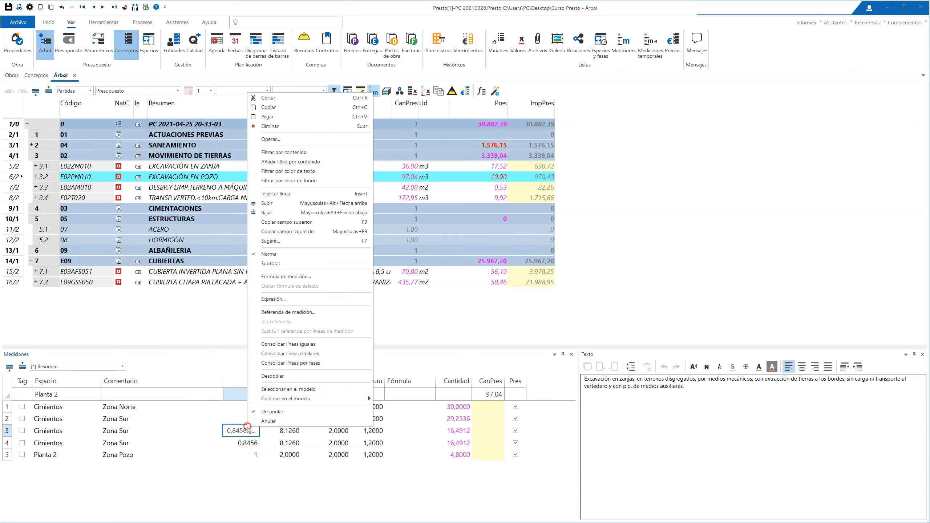
pyautogui.click(341, 355)
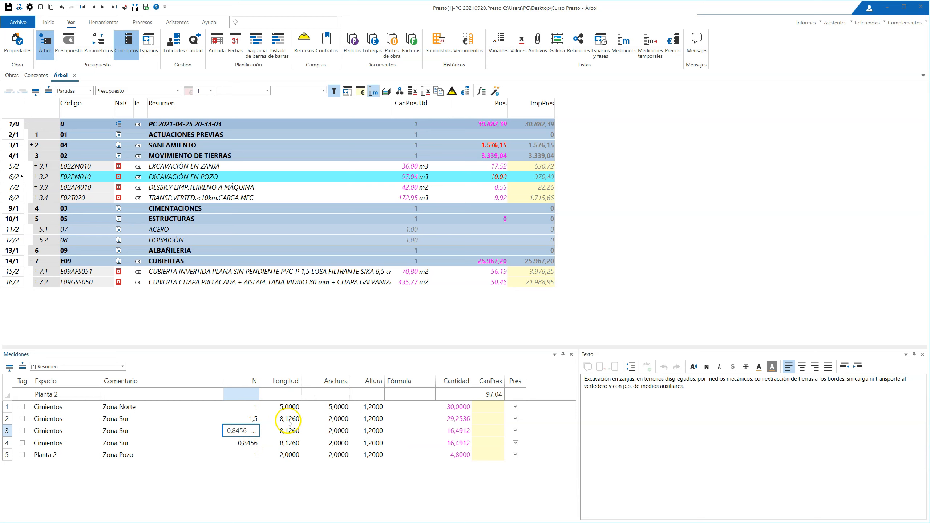
# Step: Set the Longitud of the three Zona Sur measurement lines to 8, 3 and 5 respectively
pyautogui.moveTo(7, 418); pyautogui.dragTo(8, 442)
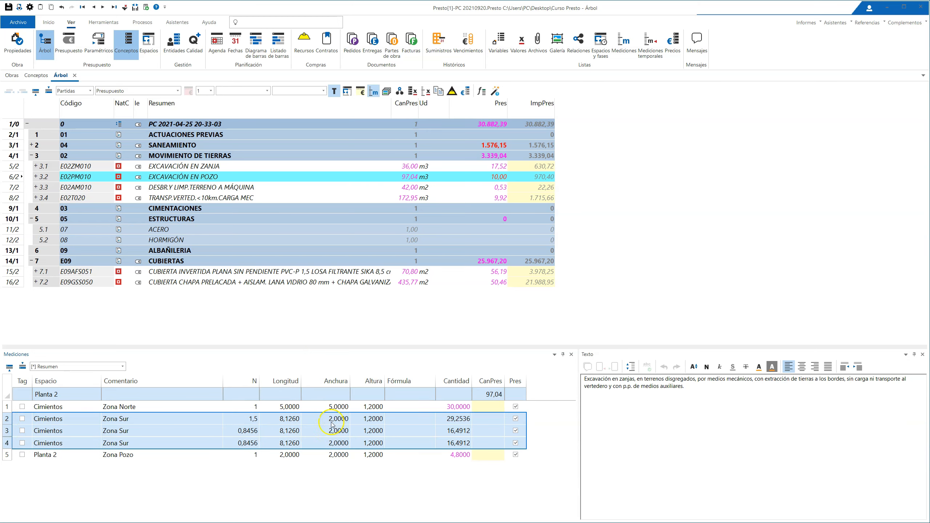
pyautogui.click(287, 419)
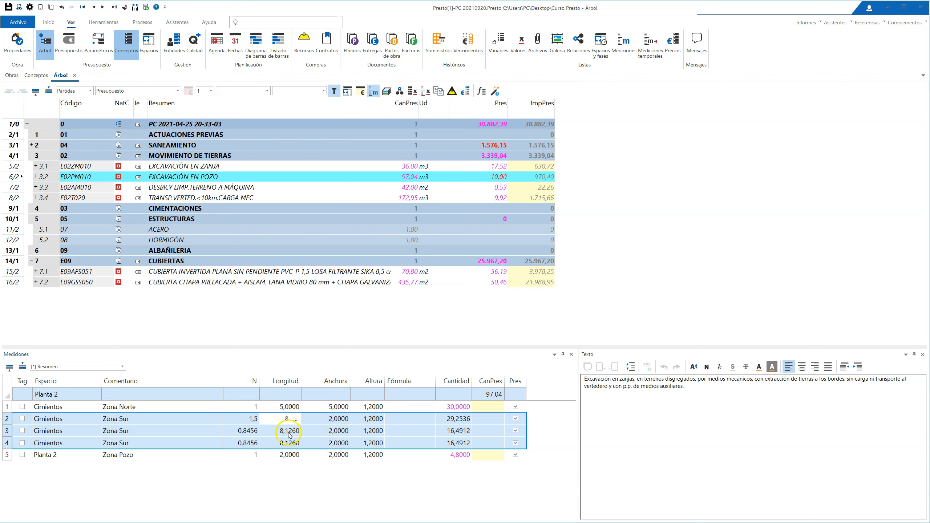
pyautogui.click(289, 431)
pyautogui.write('3')
pyautogui.click(289, 439)
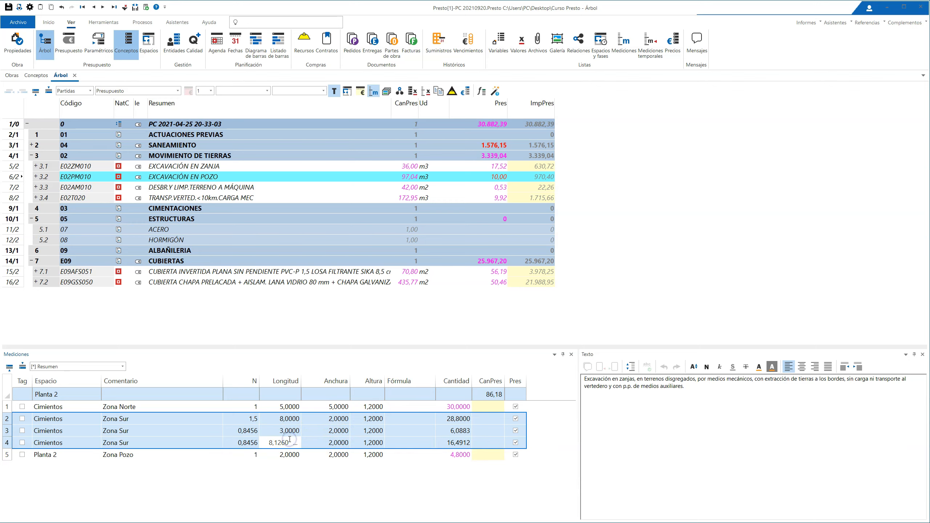
pyautogui.write('5')
pyautogui.click(291, 455)
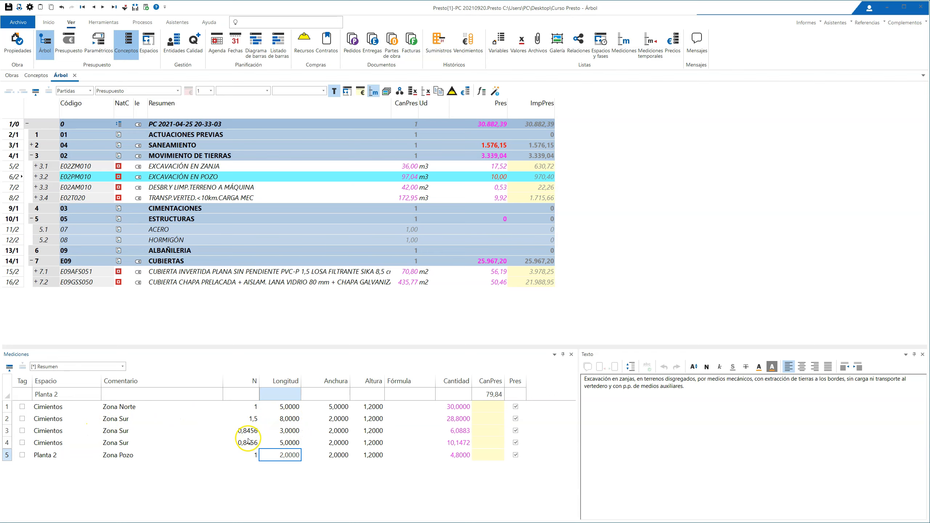
# Step: Try Consolidar líneas iguales on the Zona Sur lines with different Longitud values
pyautogui.rightClick(297, 435)
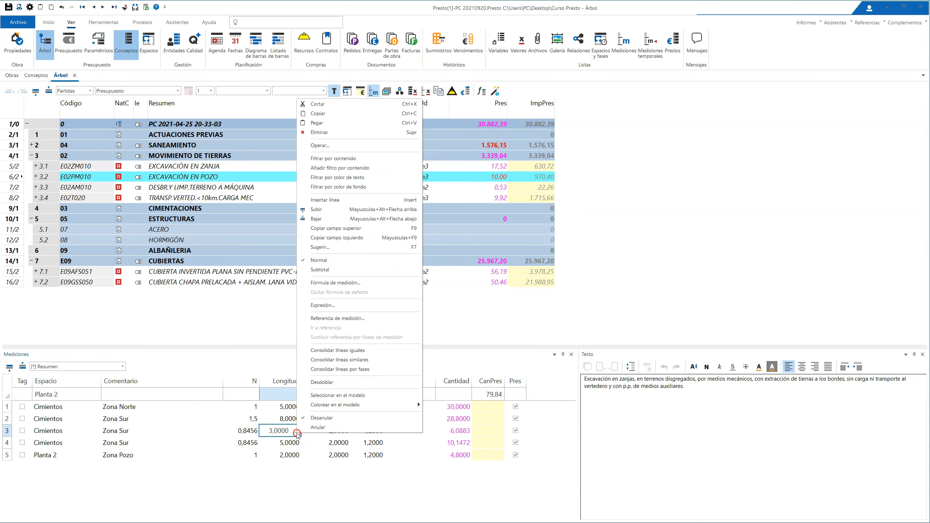
pyautogui.click(350, 352)
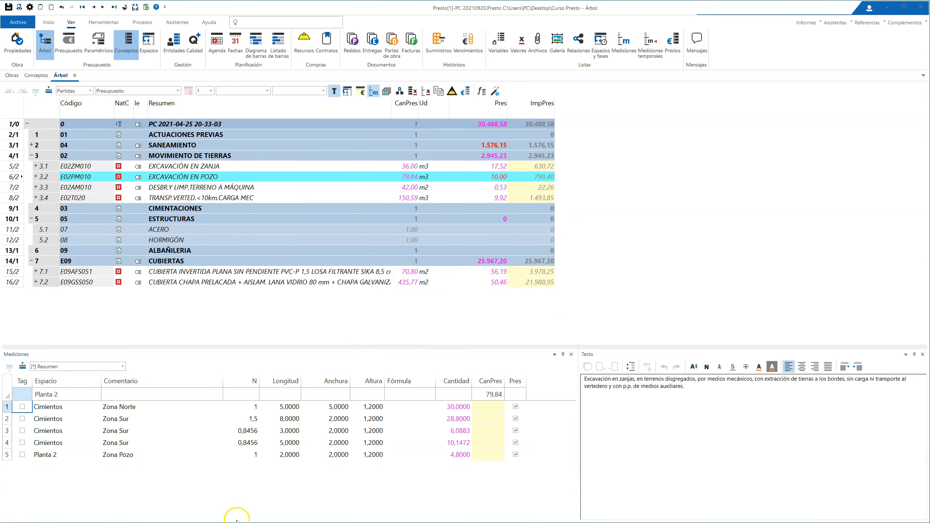
pyautogui.rightClick(294, 441)
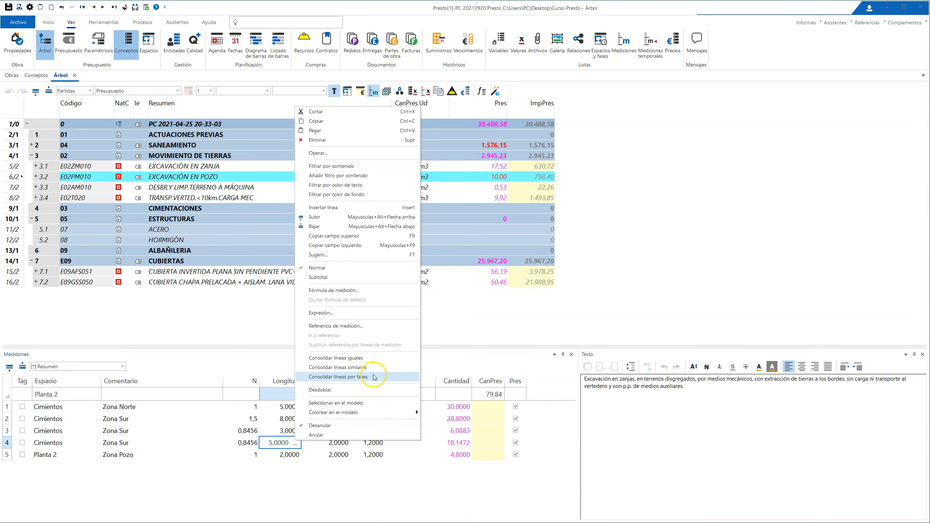
pyautogui.click(311, 486)
# Step: Consolidate the three Zona Sur lines with Consolidar líneas similares, and undo the consolidation
pyautogui.moveTo(5, 423); pyautogui.dragTo(6, 444)
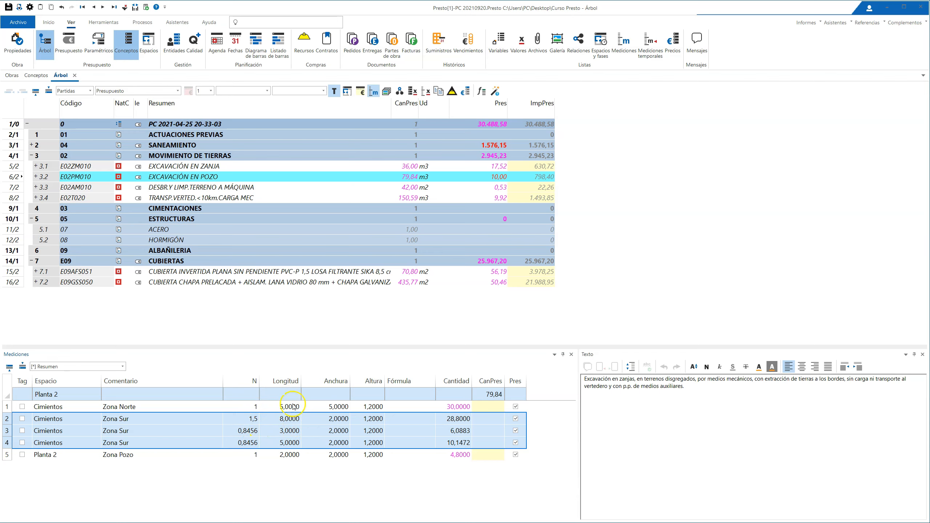
pyautogui.rightClick(289, 426)
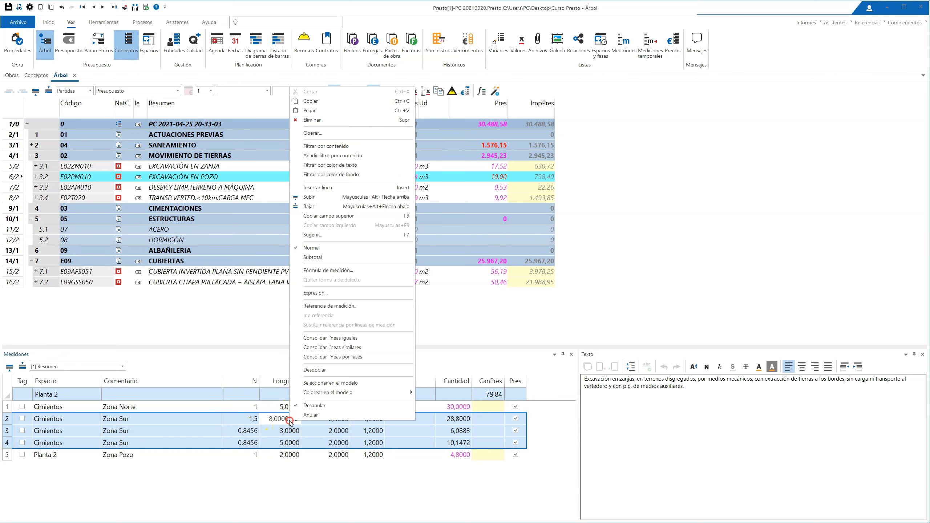
pyautogui.click(340, 350)
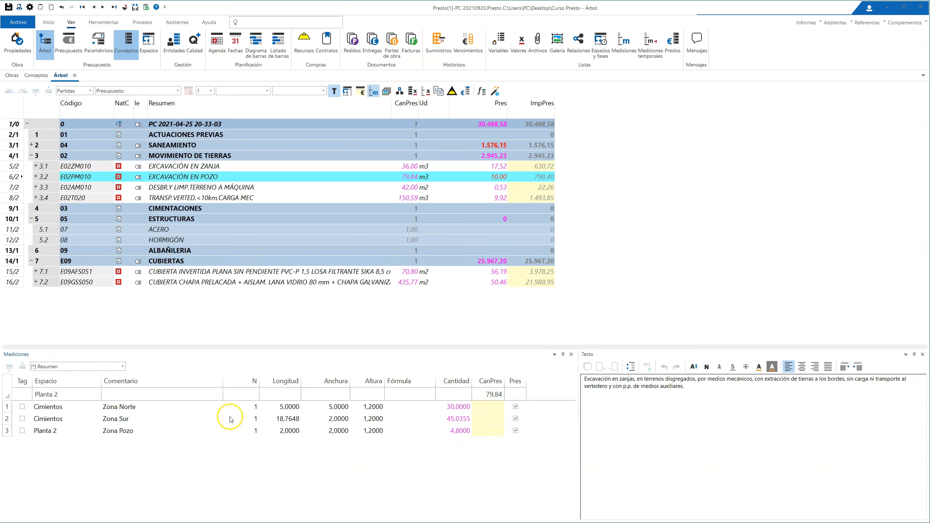
pyautogui.hotkey('ctrl', 'z')
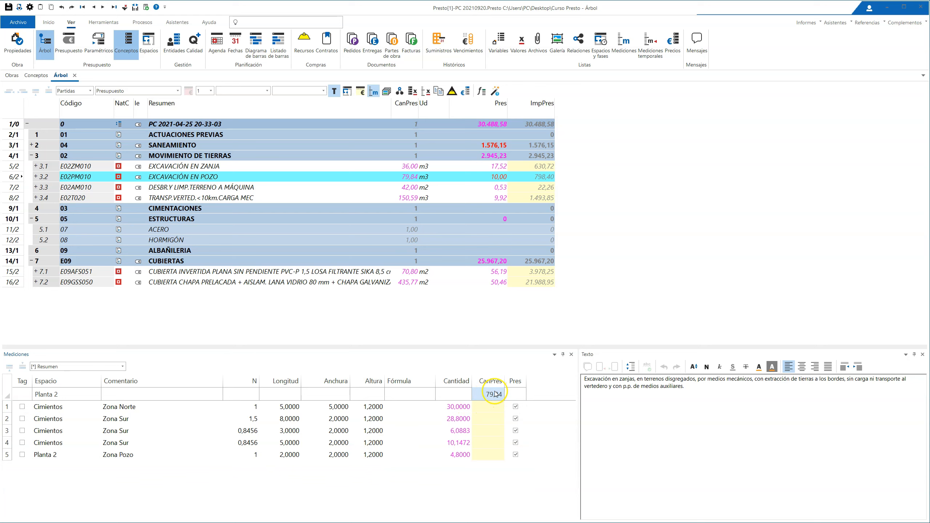
pyautogui.moveTo(7, 418); pyautogui.dragTo(6, 442)
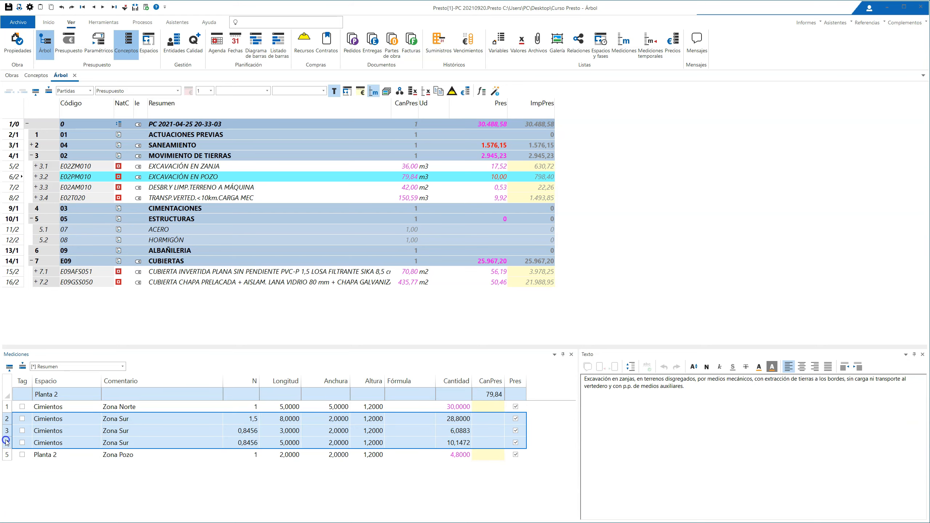
pyautogui.click(291, 426)
pyautogui.rightClick(196, 429)
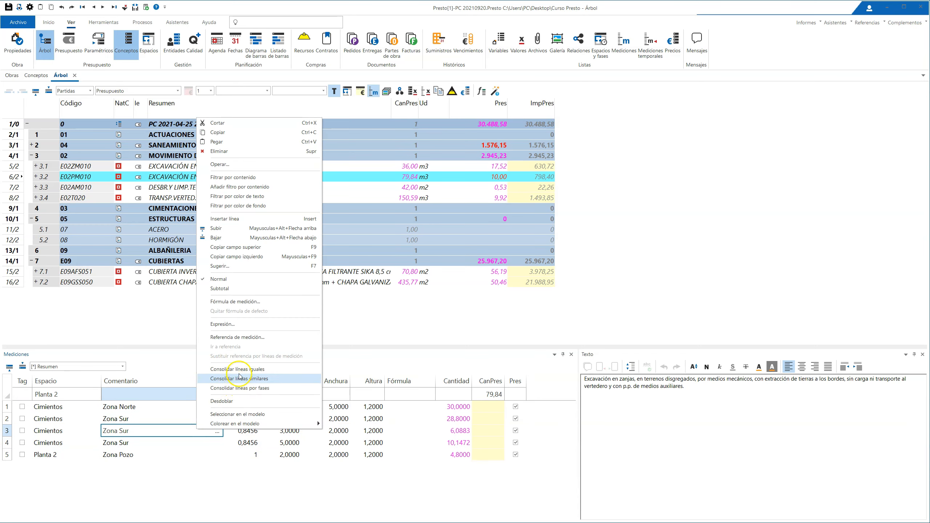
pyautogui.click(164, 502)
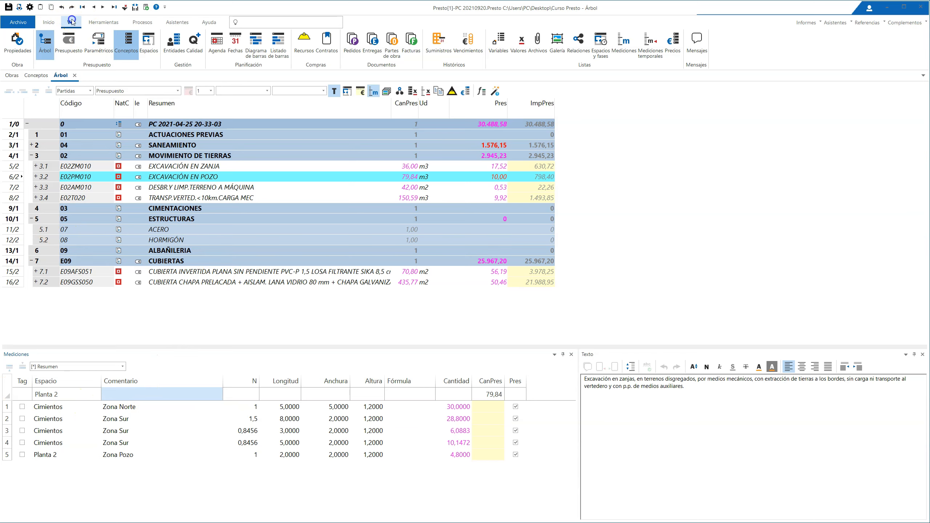
# Step: Open the project-wide Mediciones list, and review in the Árbol the measurement lines of the SANEAMIENTO and MOVIMIENTO DE TIERRAS items
pyautogui.click(619, 45)
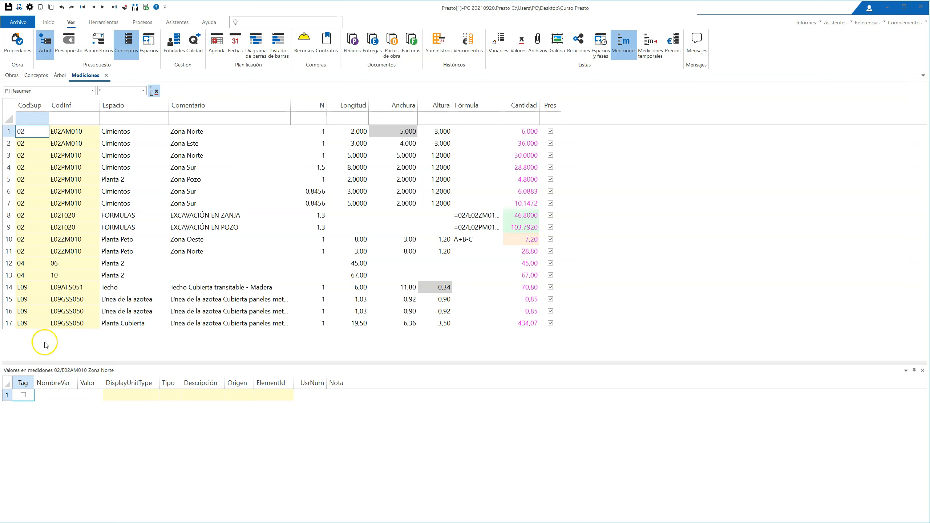
pyautogui.click(60, 75)
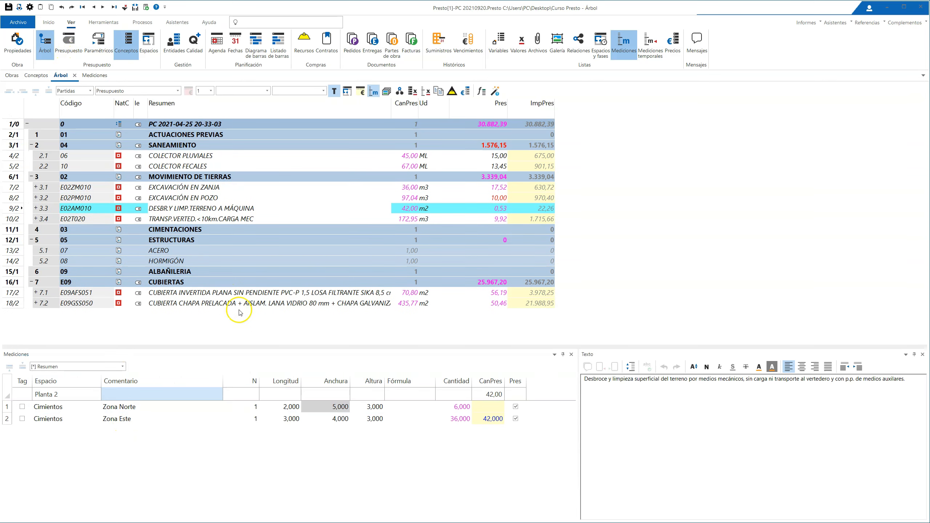
pyautogui.click(173, 158)
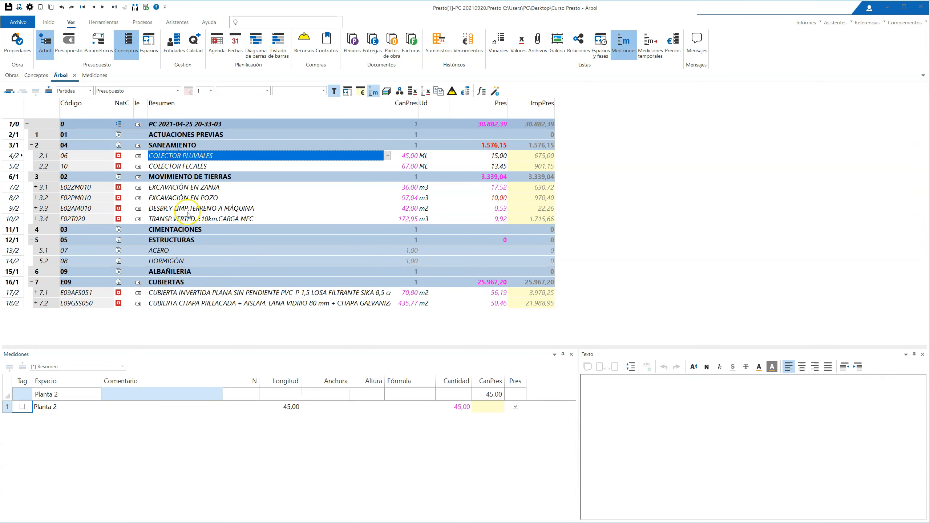
pyautogui.click(181, 167)
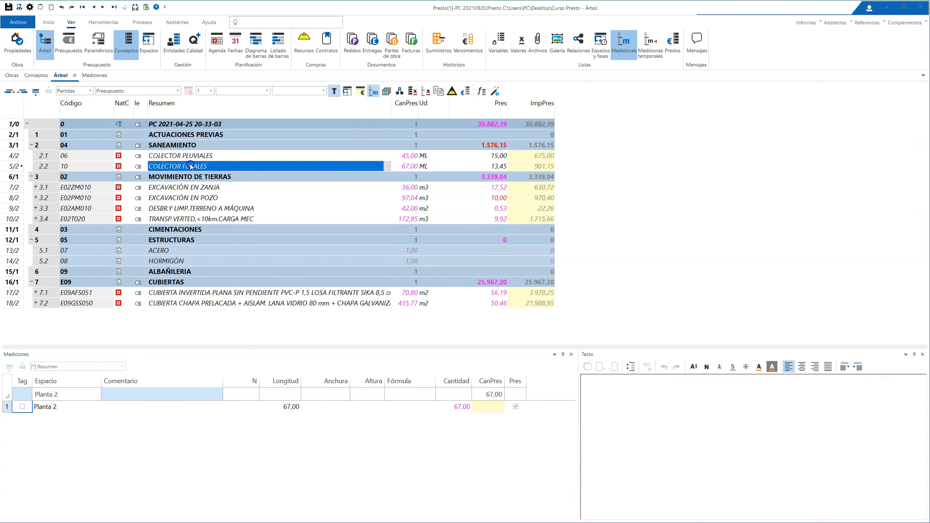
pyautogui.click(188, 187)
pyautogui.click(190, 198)
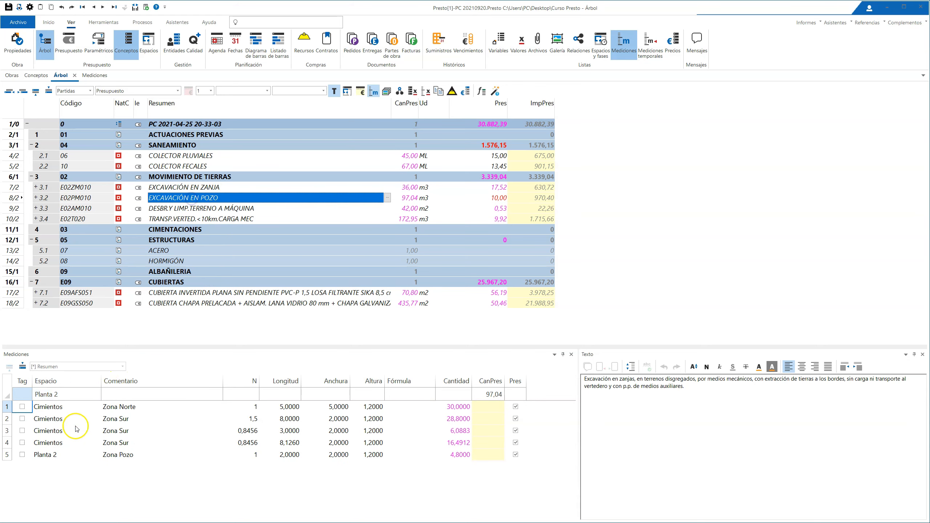
pyautogui.click(172, 208)
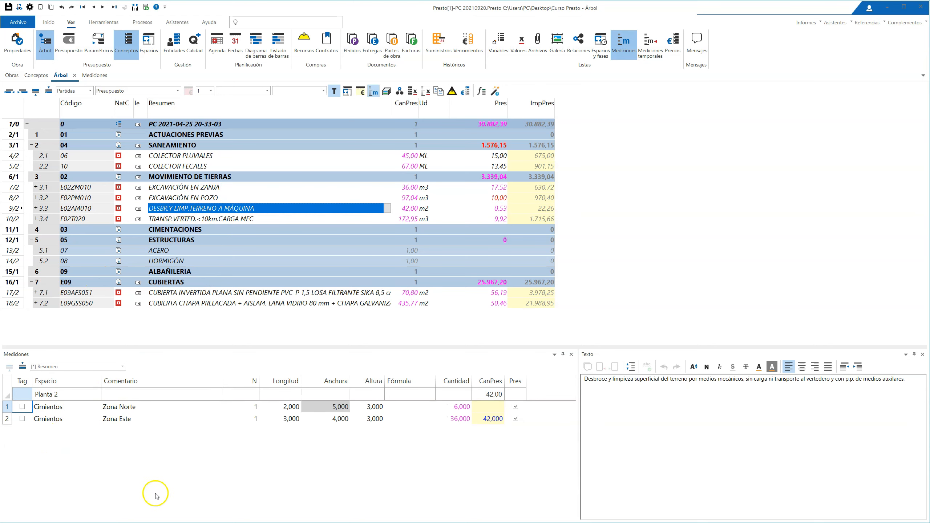
# Step: Compare the E02PM010 measurement lines in the project-wide Mediciones list with those shown under that item in the Árbol
pyautogui.click(94, 75)
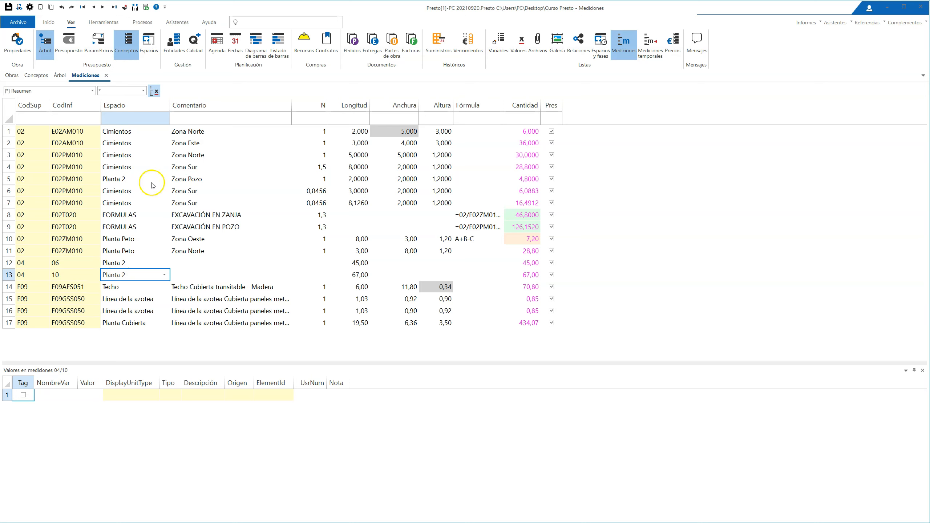
pyautogui.click(188, 194)
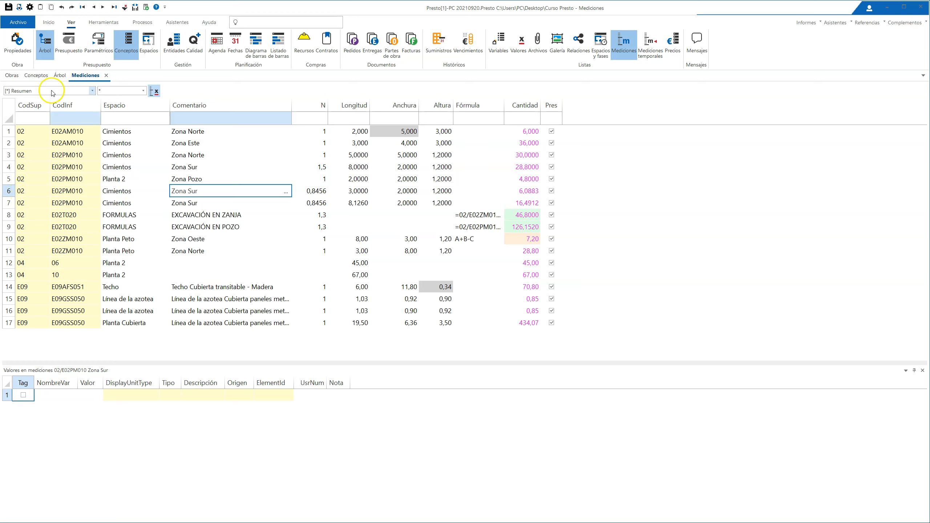
pyautogui.press('Left')
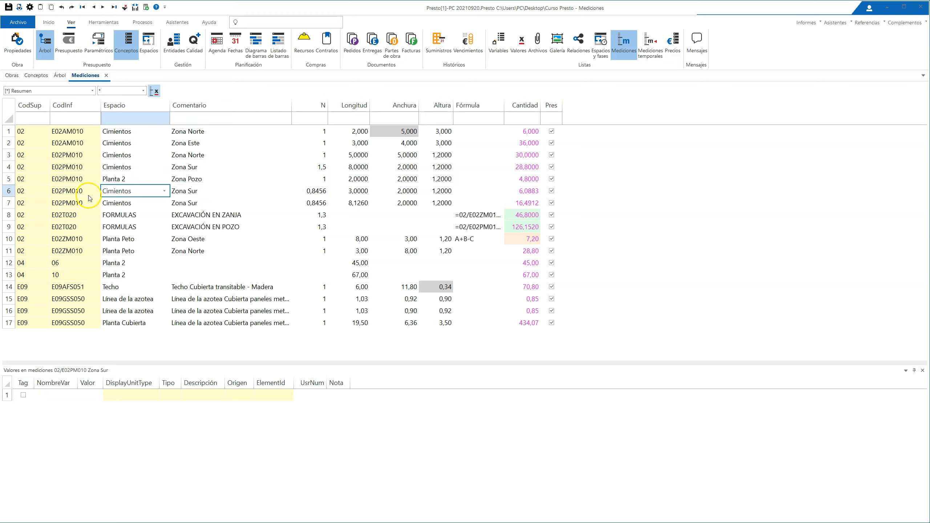
pyautogui.click(60, 75)
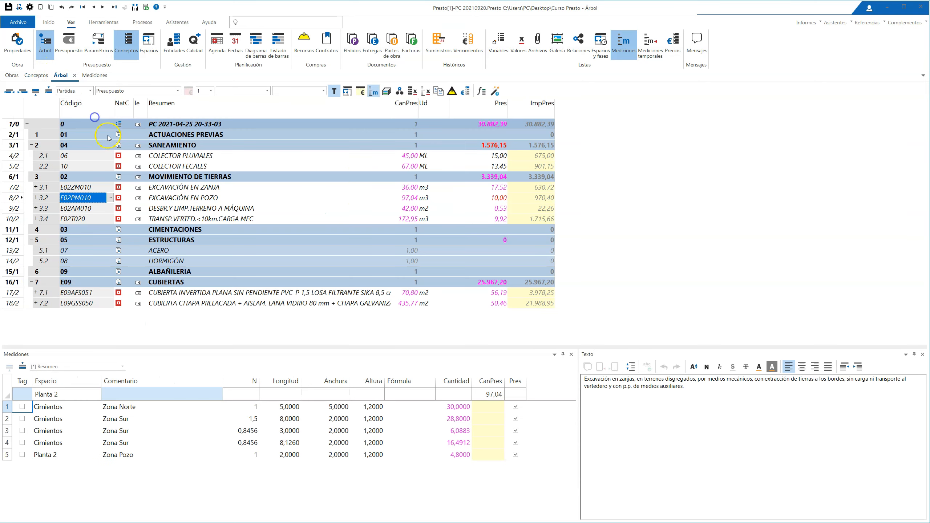
pyautogui.click(70, 177)
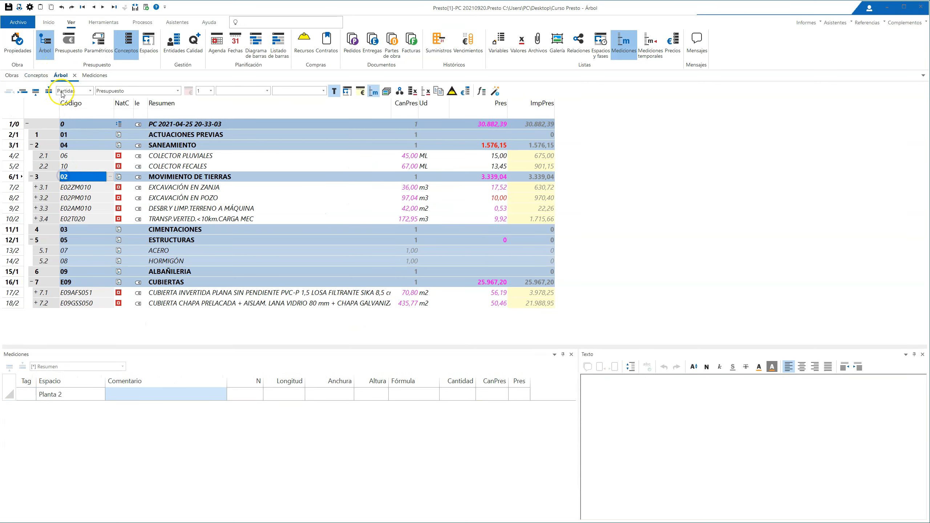
pyautogui.click(85, 200)
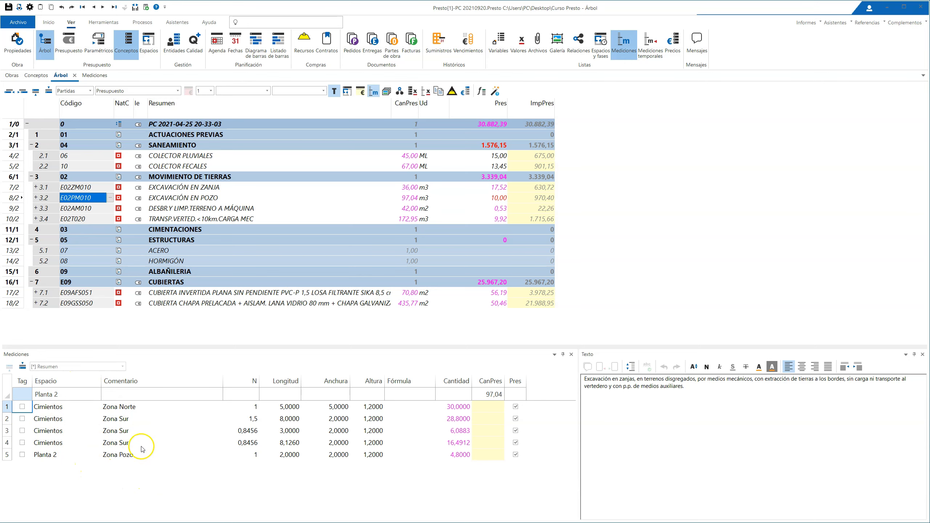
pyautogui.click(94, 77)
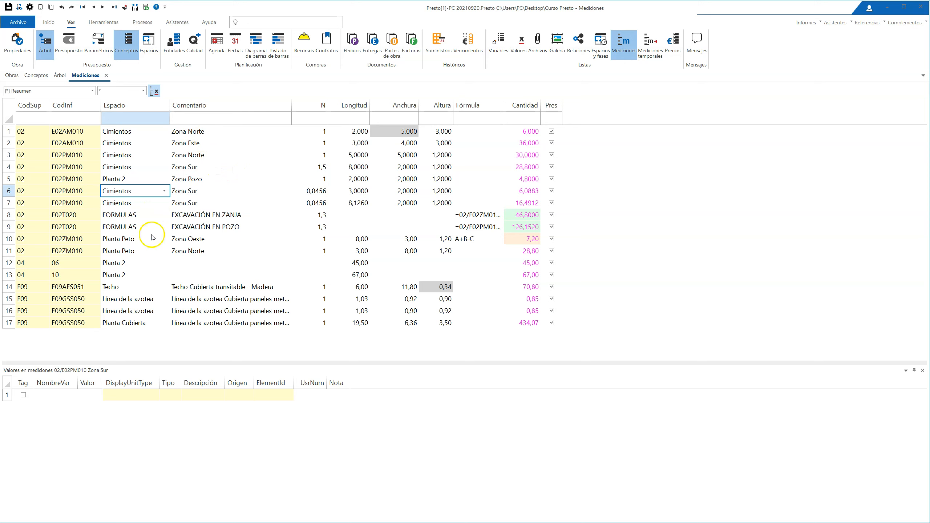
pyautogui.click(147, 156)
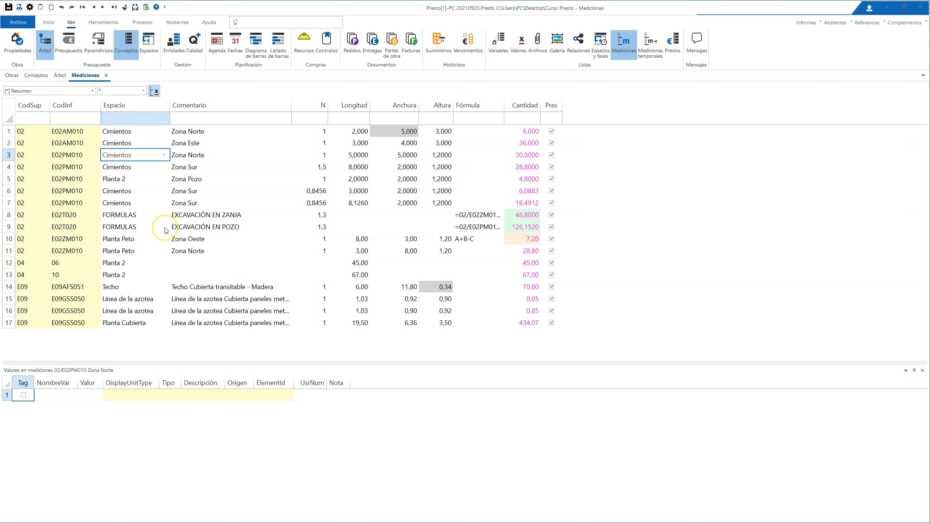
# Step: From the project-wide Mediciones list, inspect the Techo Cubierta transitable - Madera and EXCAVACIÓN EN ZANJA lines under their items in the Árbol
pyautogui.click(197, 288)
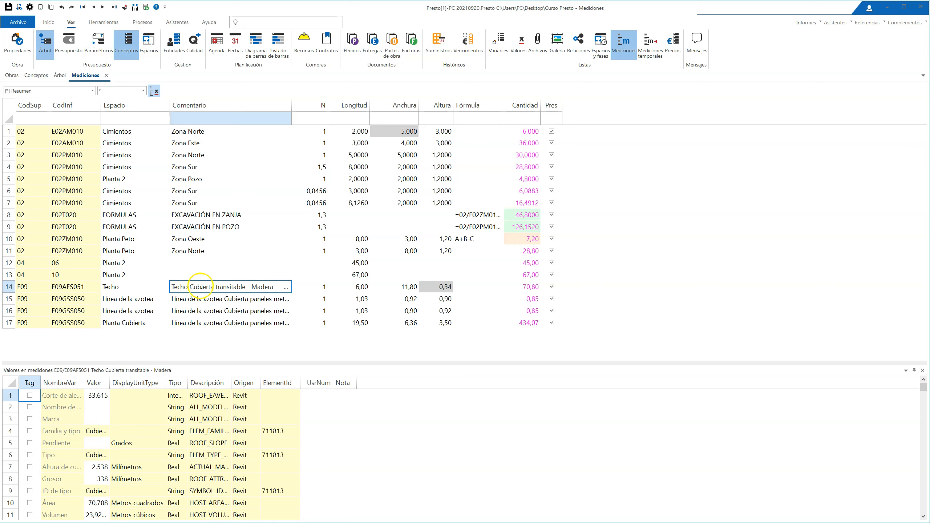
pyautogui.doubleClick(200, 286)
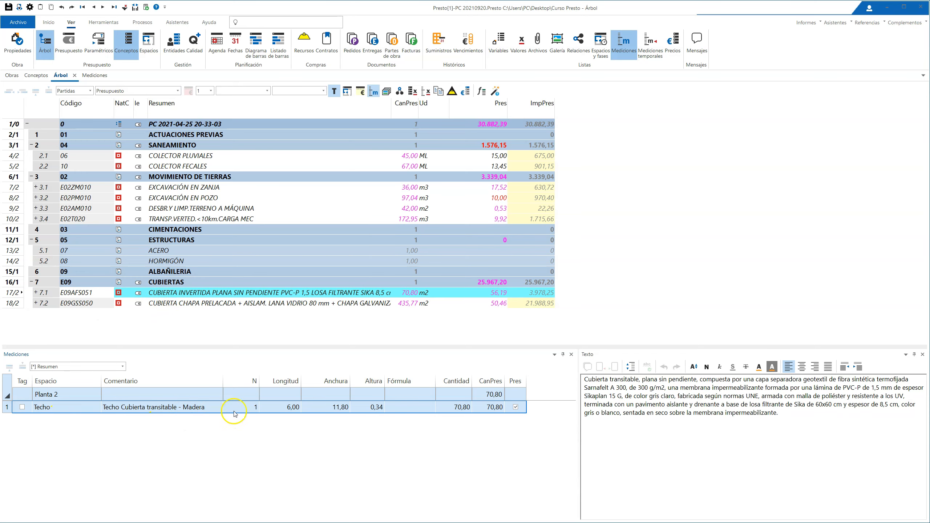
pyautogui.click(94, 75)
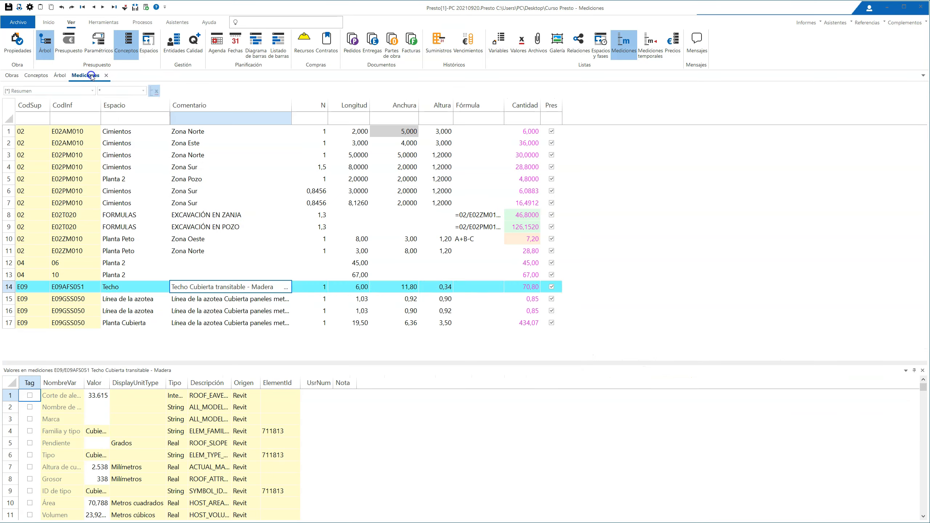
pyautogui.click(210, 215)
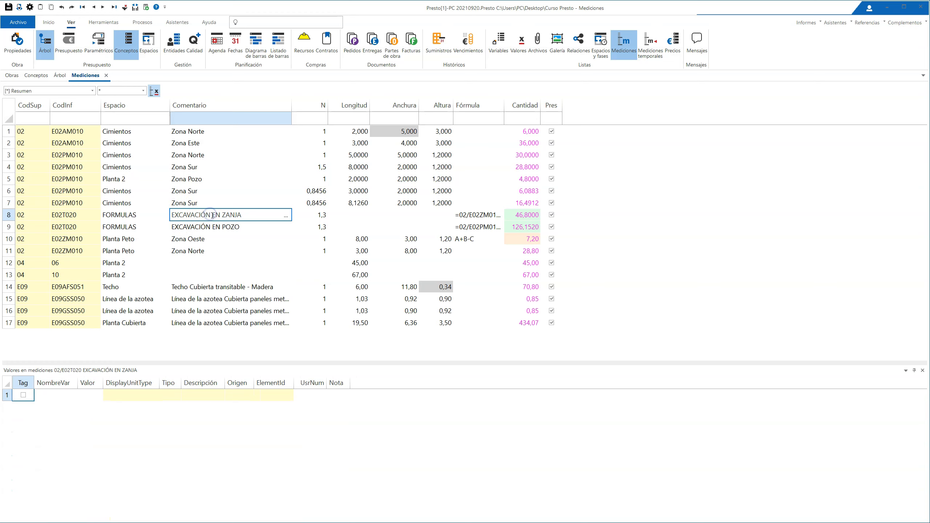
pyautogui.doubleClick(205, 216)
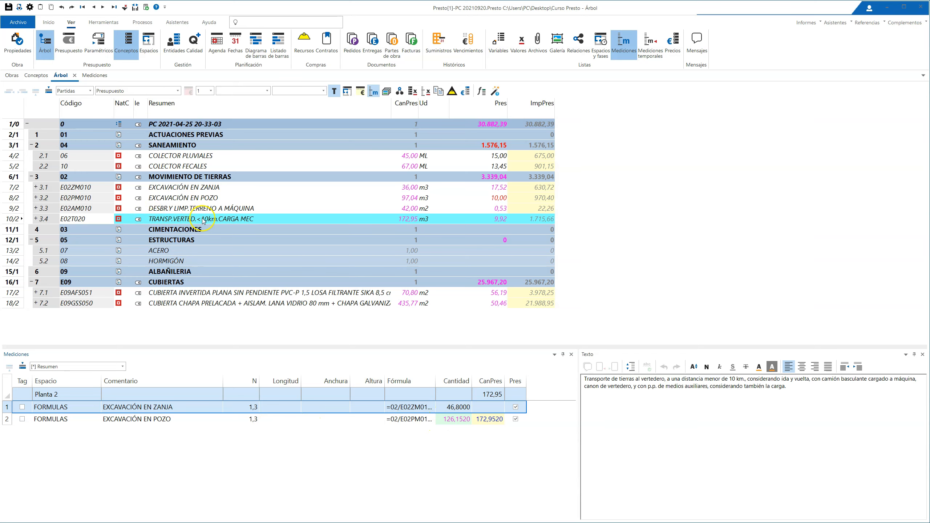
pyautogui.click(94, 76)
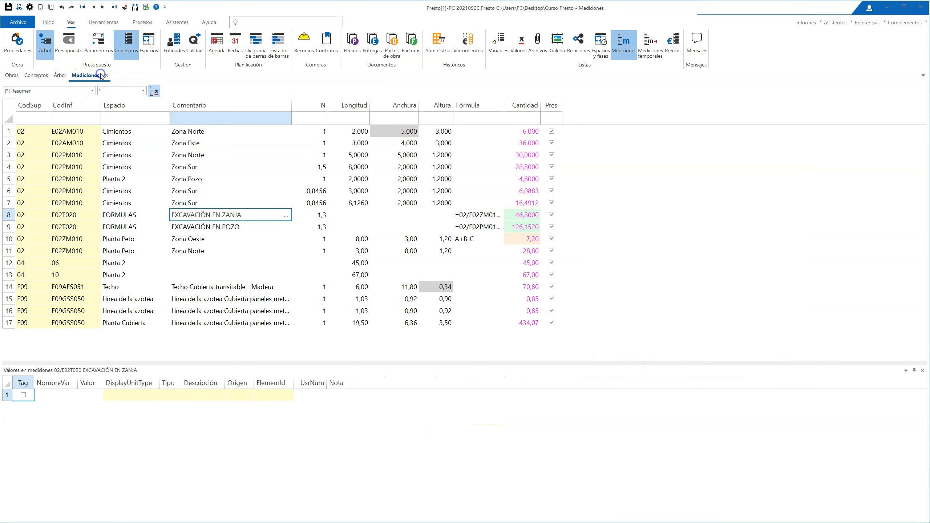
# Step: Set N to 1,5 on the EXCAVACIÓN EN ZANJA line in the Mediciones list, and check item E02T020 in the Árbol
pyautogui.click(319, 216)
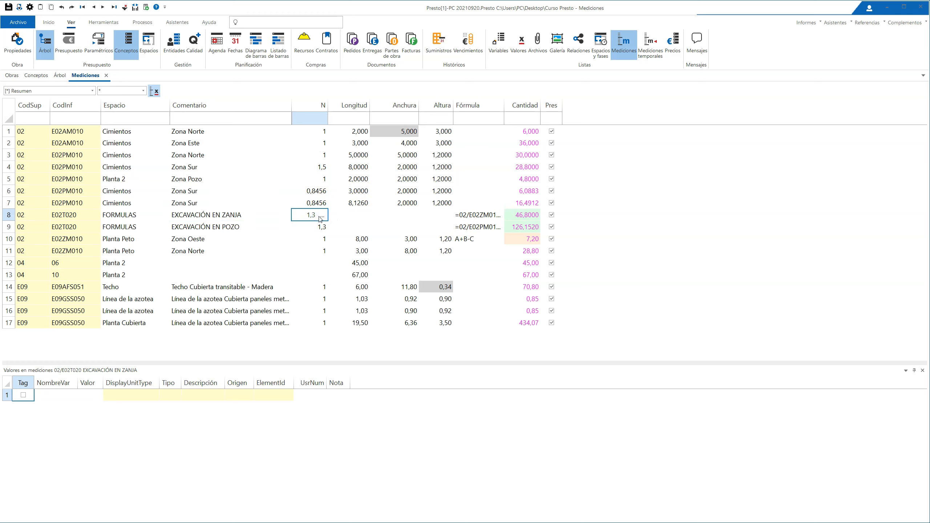
pyautogui.write(',5')
pyautogui.press('Return')
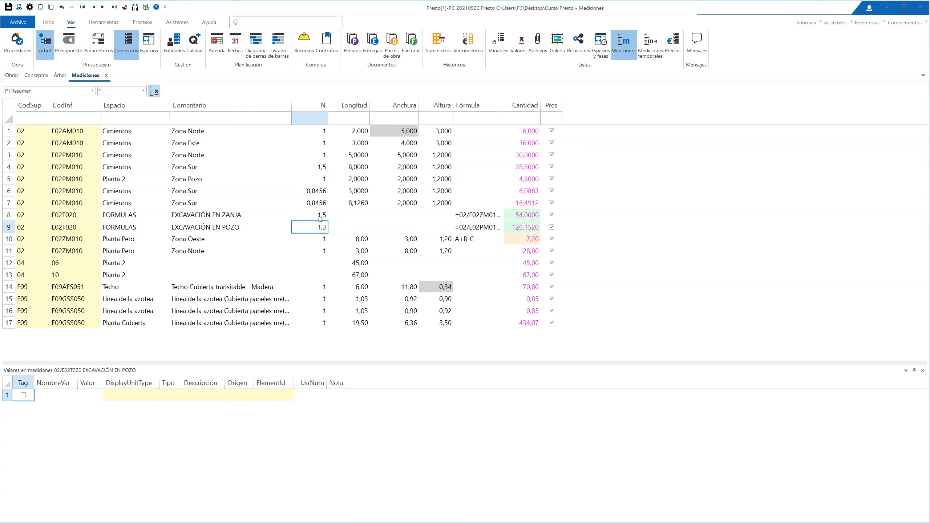
pyautogui.click(60, 75)
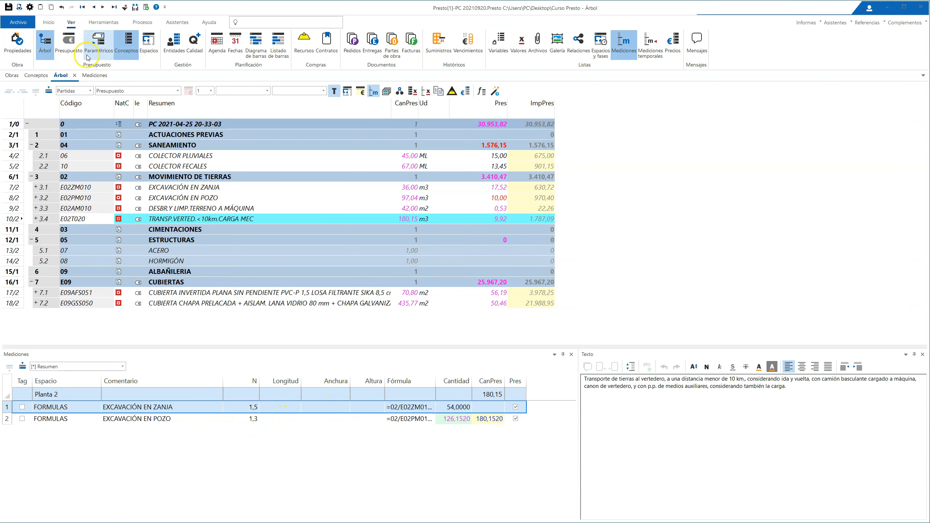
pyautogui.click(94, 75)
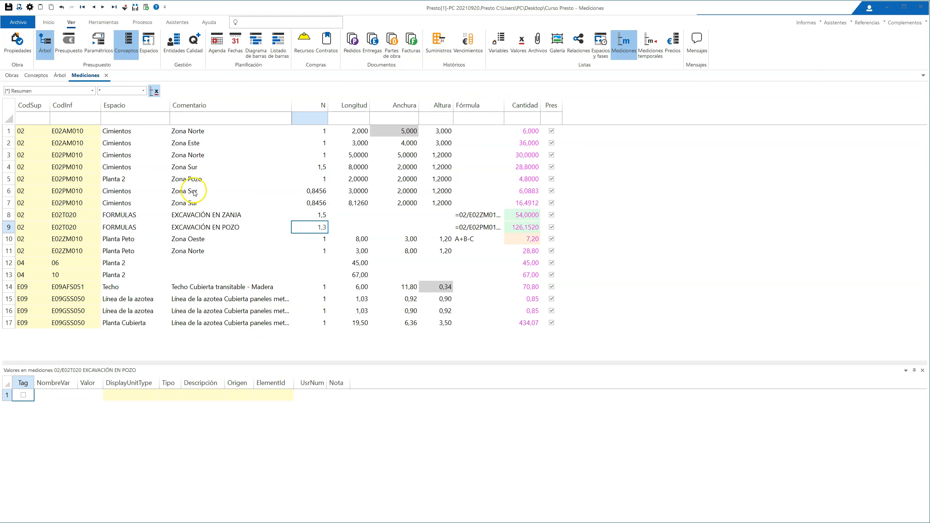
# Step: Sort the Mediciones list by Espacio in ascending order, and filter it by content to the Cimientos lines
pyautogui.rightClick(138, 109)
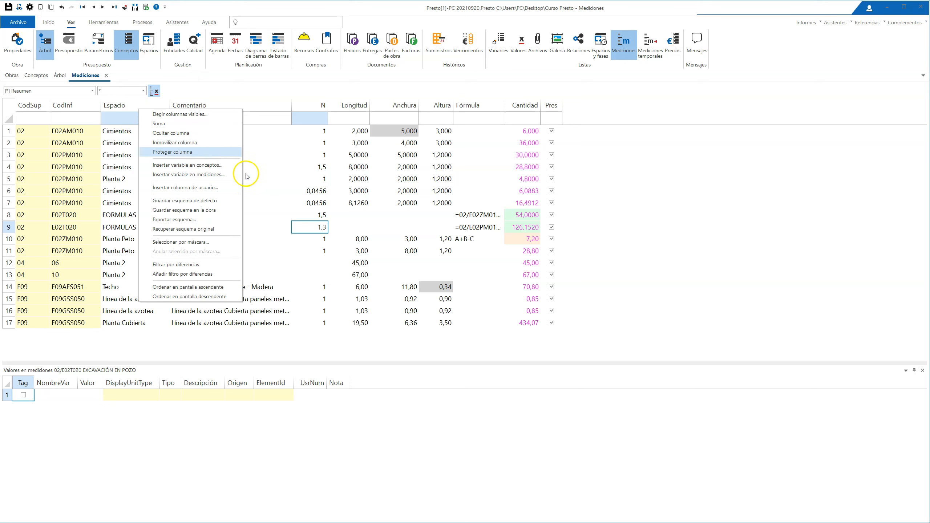
pyautogui.click(176, 287)
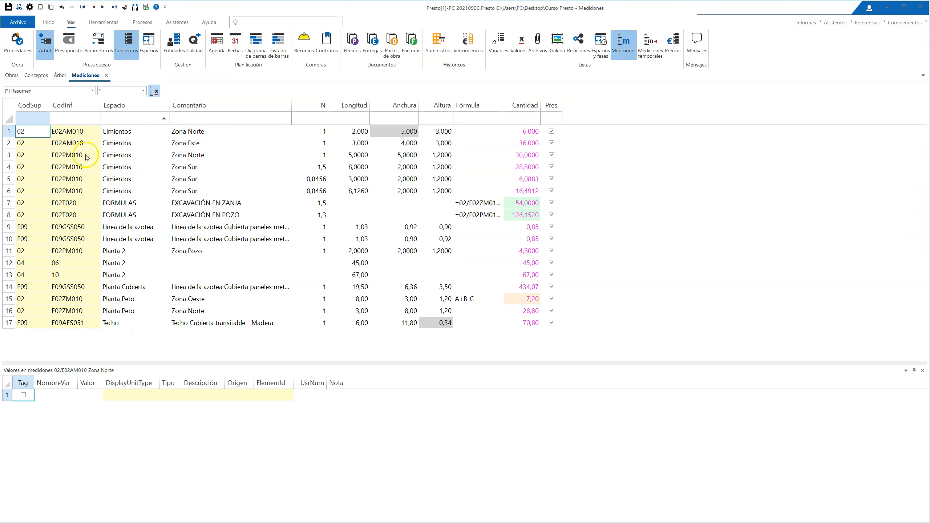
pyautogui.rightClick(118, 168)
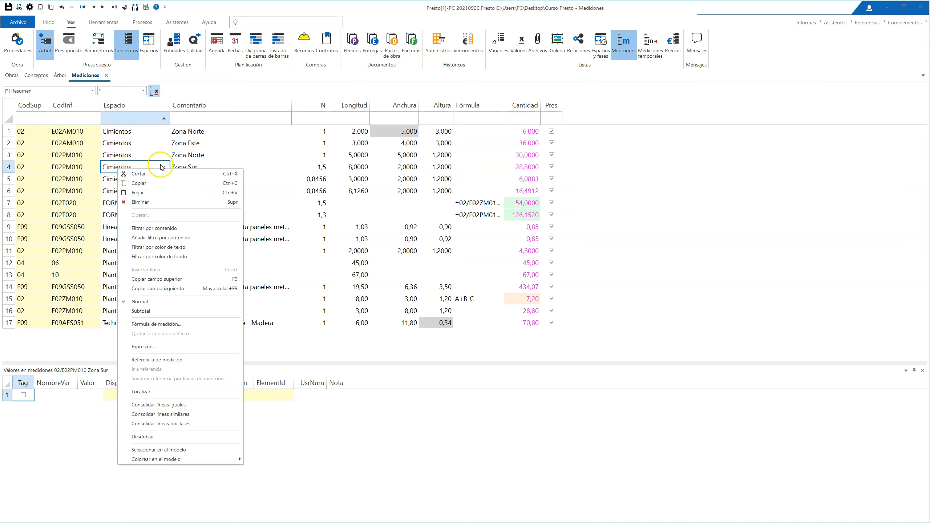
pyautogui.click(157, 228)
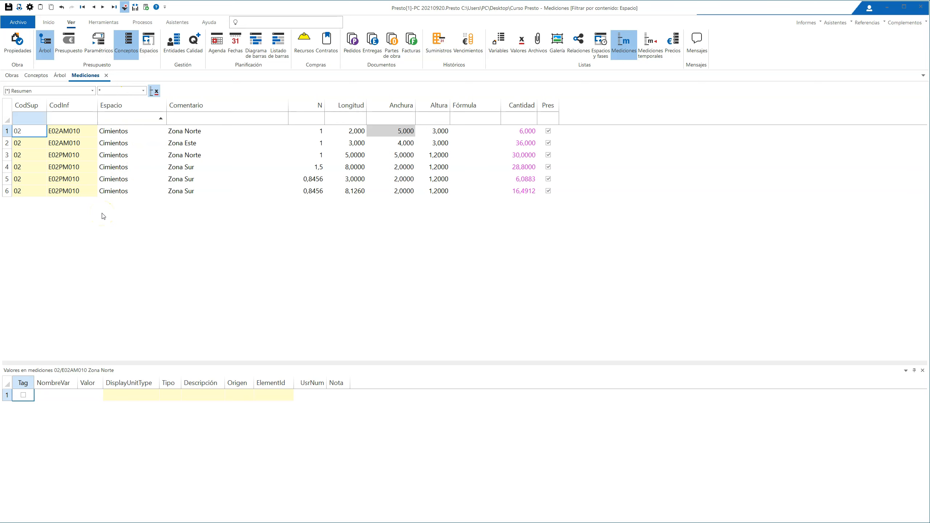
# Step: Remove the Cimientos filter, and filter the Mediciones list by content to the lines with CodSup 04
pyautogui.click(124, 7)
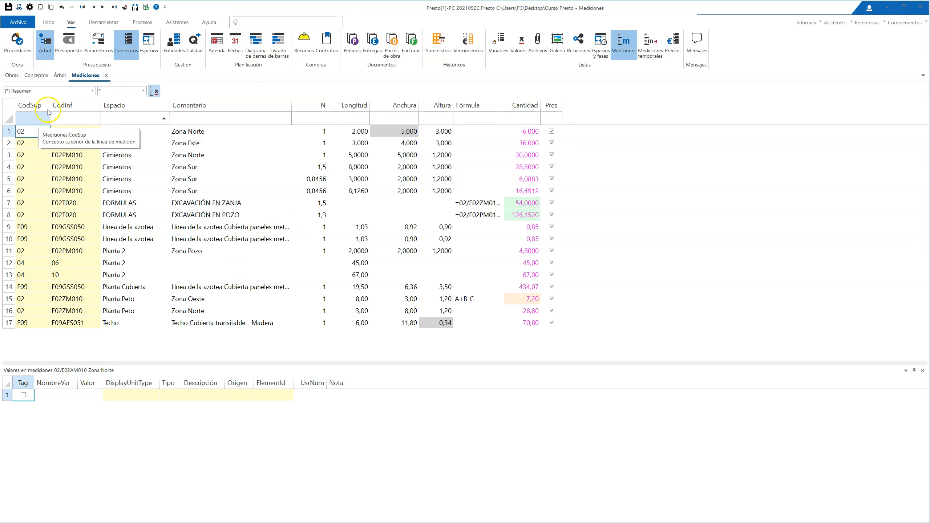
pyautogui.rightClick(24, 265)
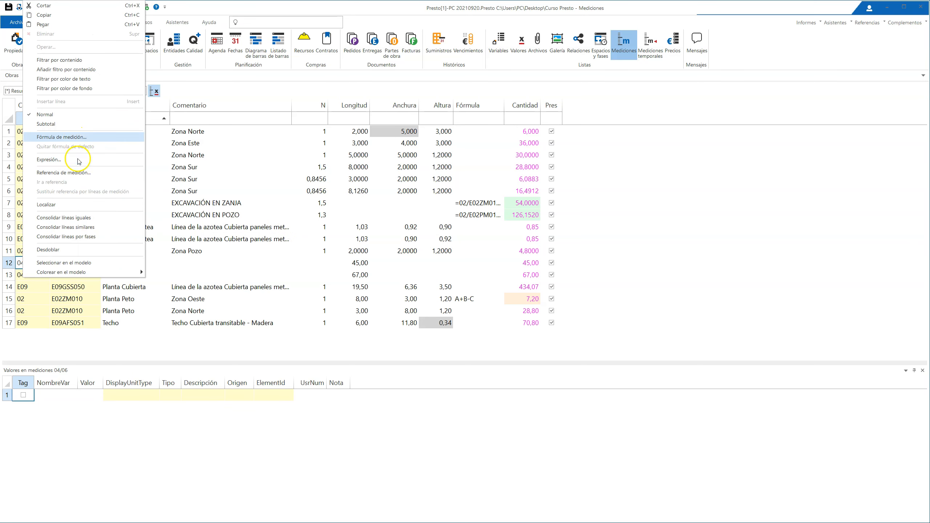
pyautogui.click(69, 60)
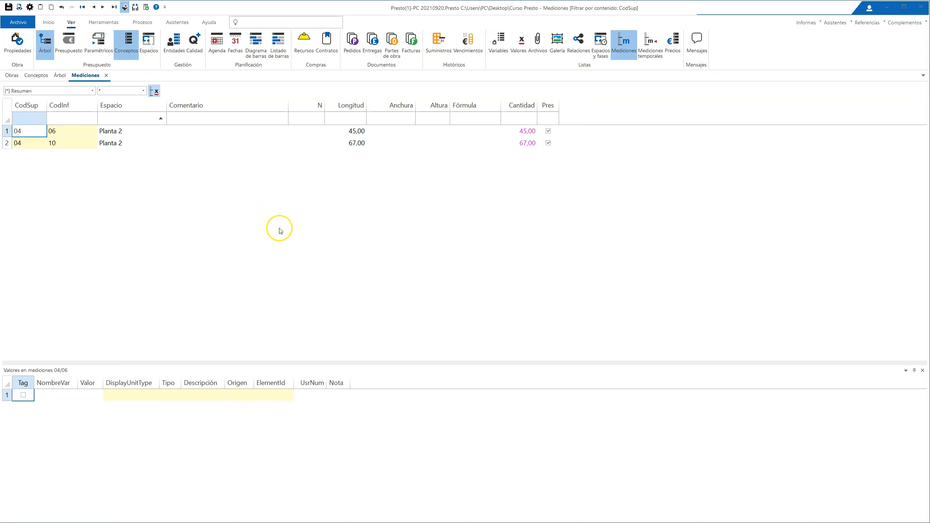
pyautogui.click(126, 58)
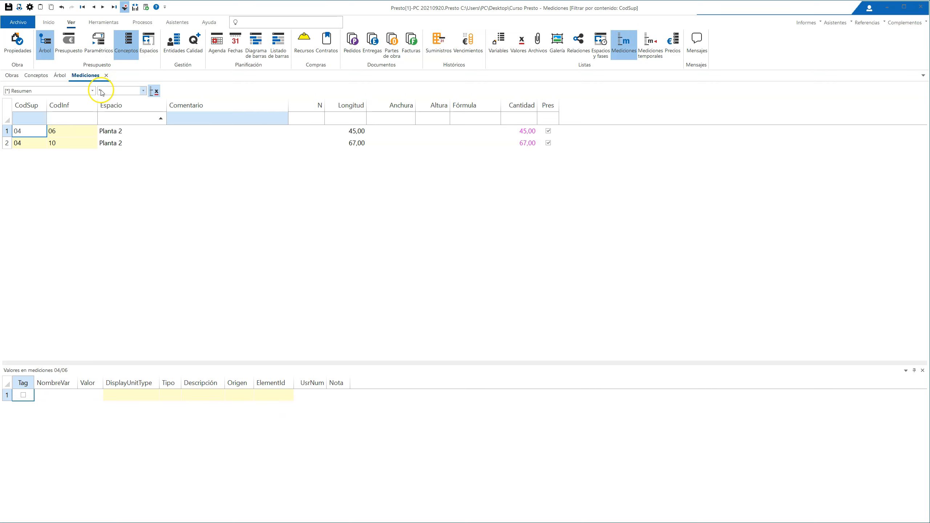